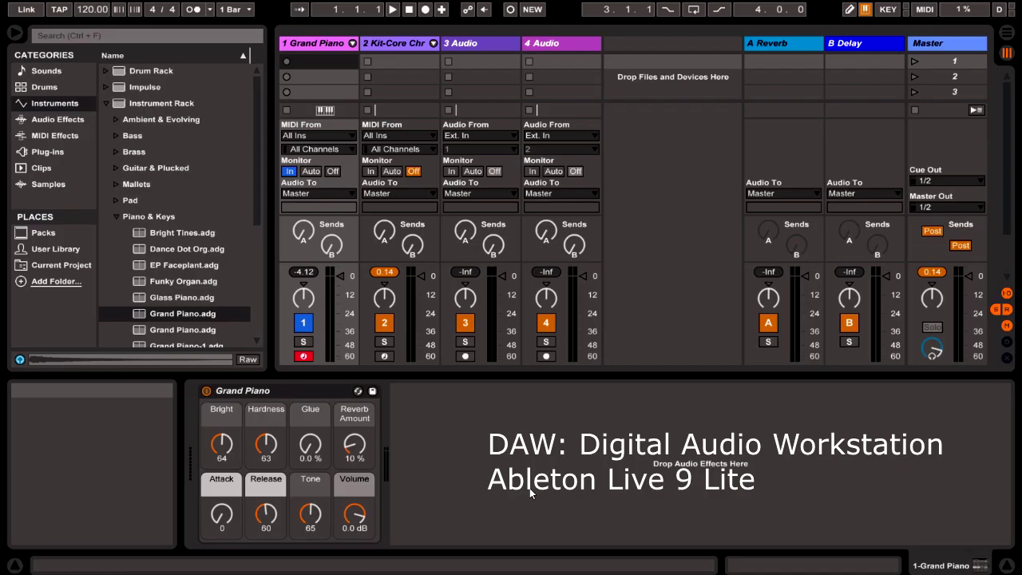
# Put the Grand Piano track on MIDI Ch. 1 with monitoring Off, and set Kit-Core monitoring to In
pyautogui.press('a')
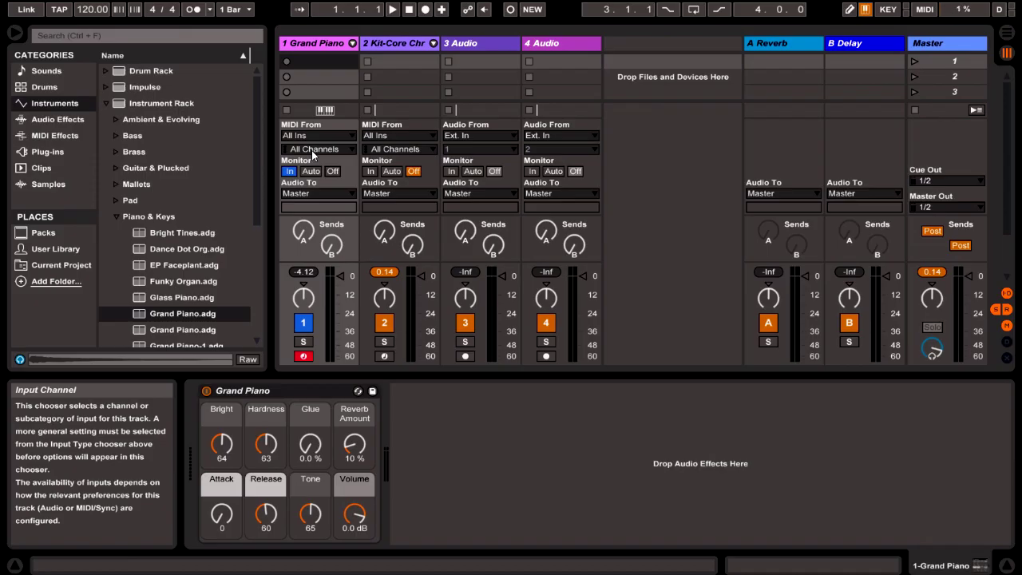
pyautogui.click(349, 149)
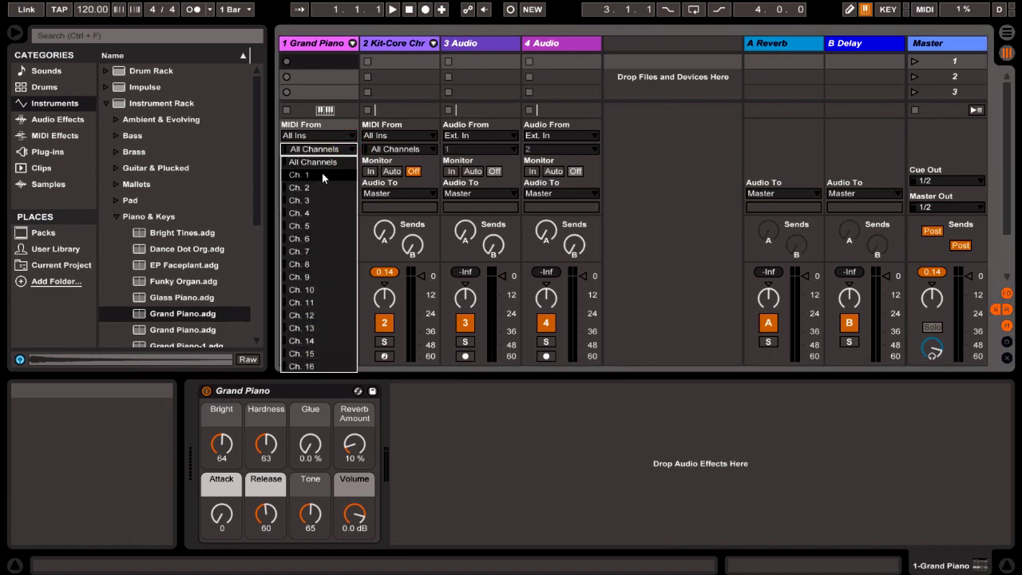
pyautogui.click(322, 174)
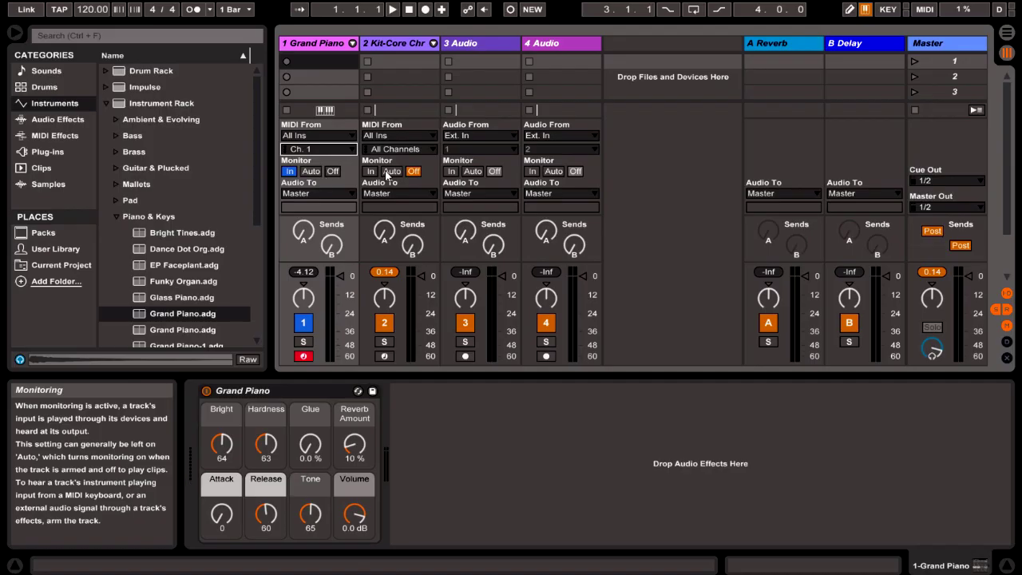
pyautogui.click(289, 170)
pyautogui.click(331, 171)
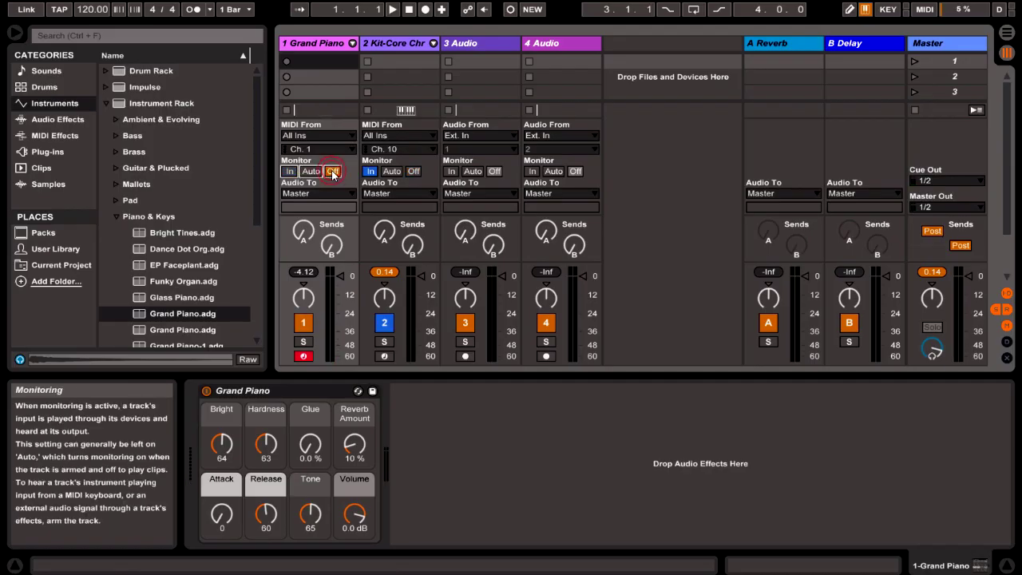
# Set the Kit-Core track's input channel to Ch. 10
pyautogui.click(434, 148)
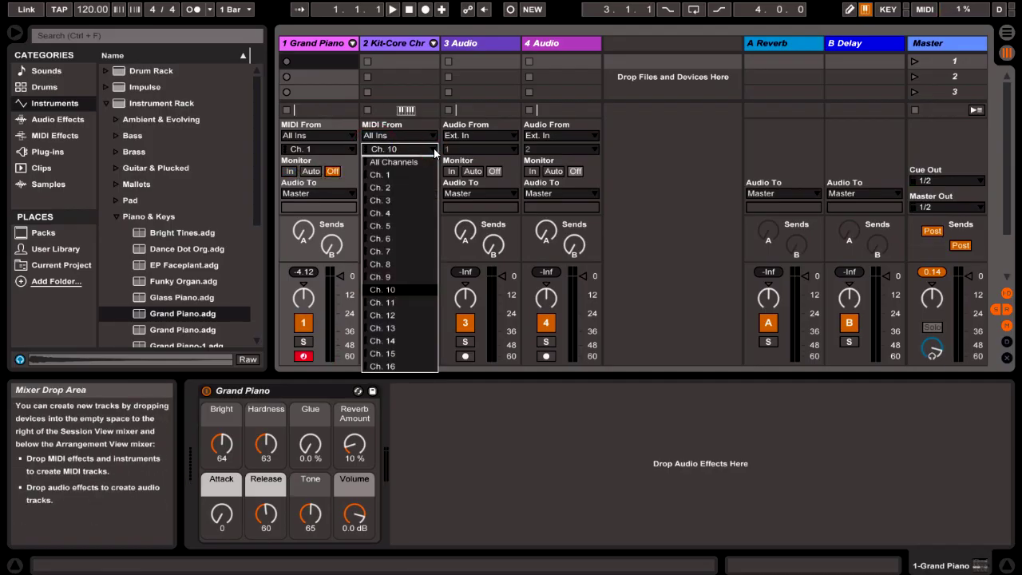
pyautogui.click(400, 172)
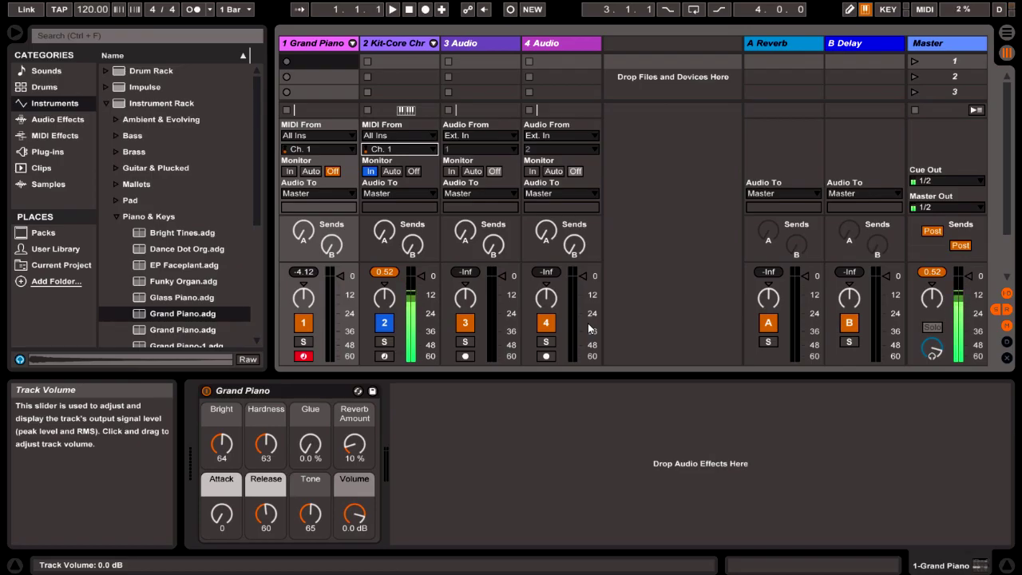
pyautogui.click(434, 149)
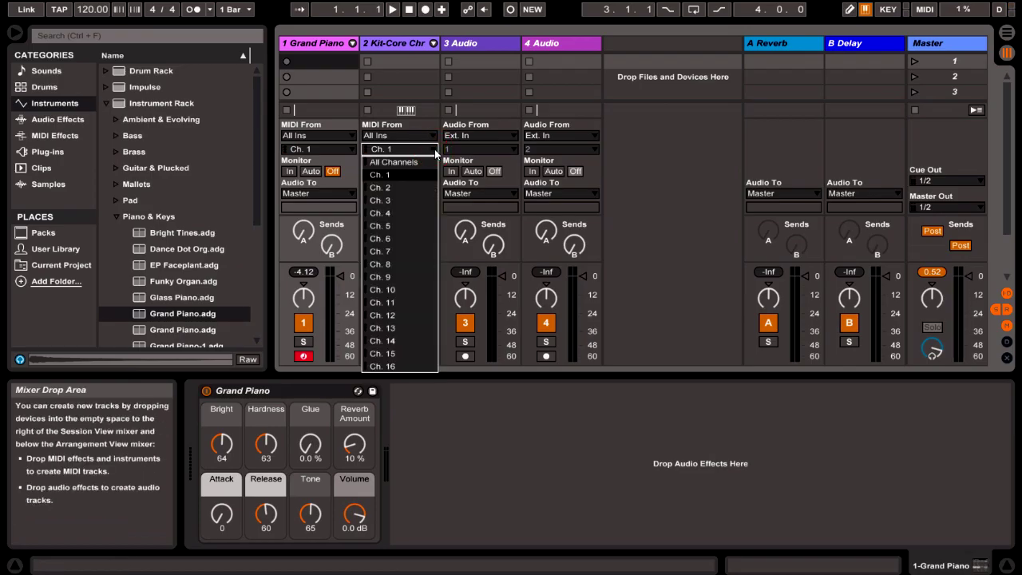
pyautogui.click(403, 289)
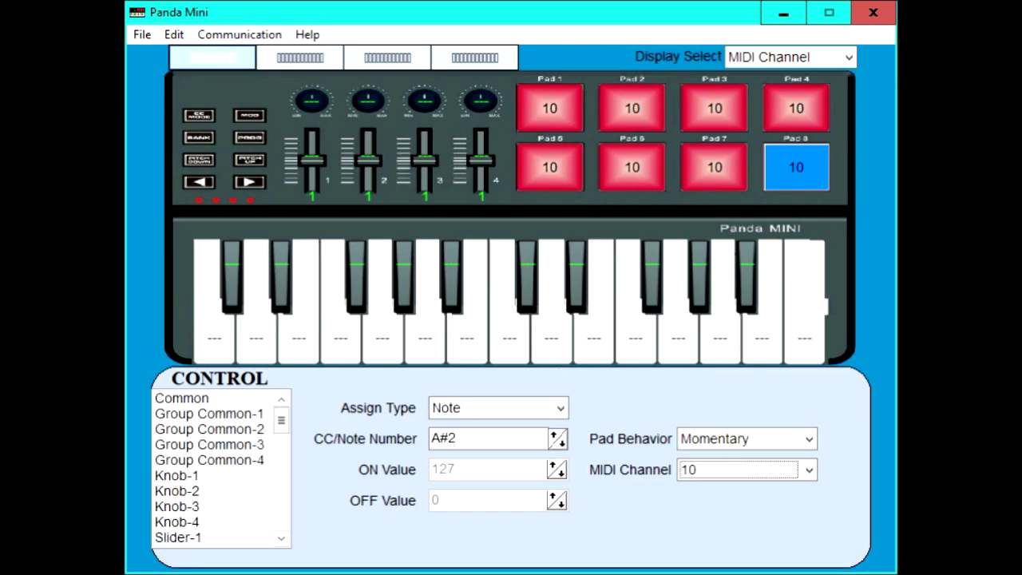
# Bring up the Communication menu in the Panda Mini editor
pyautogui.click(238, 36)
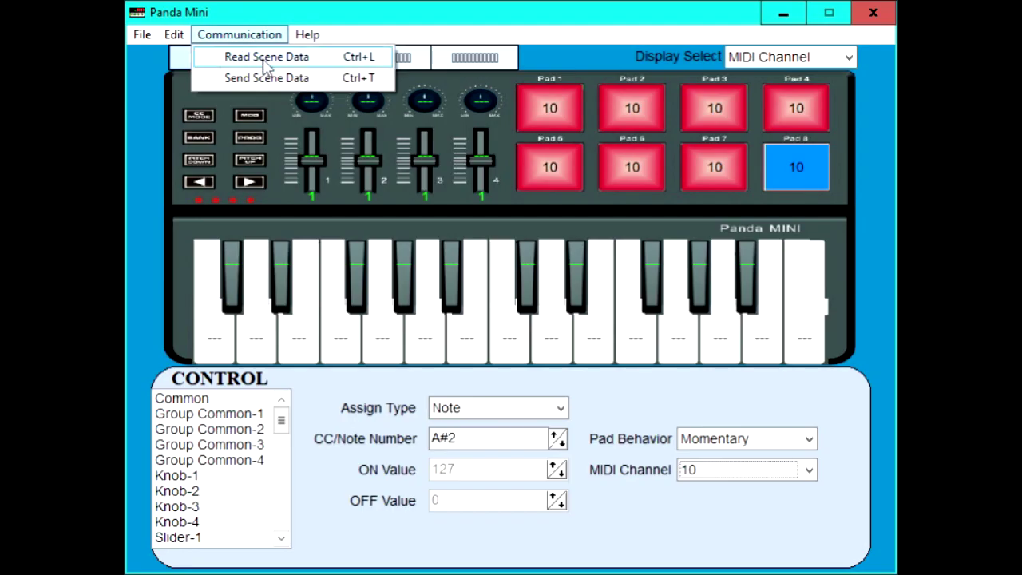
# Run Read Scene Data, confirm with Yes, and acknowledge the Read data OK message
pyautogui.click(261, 59)
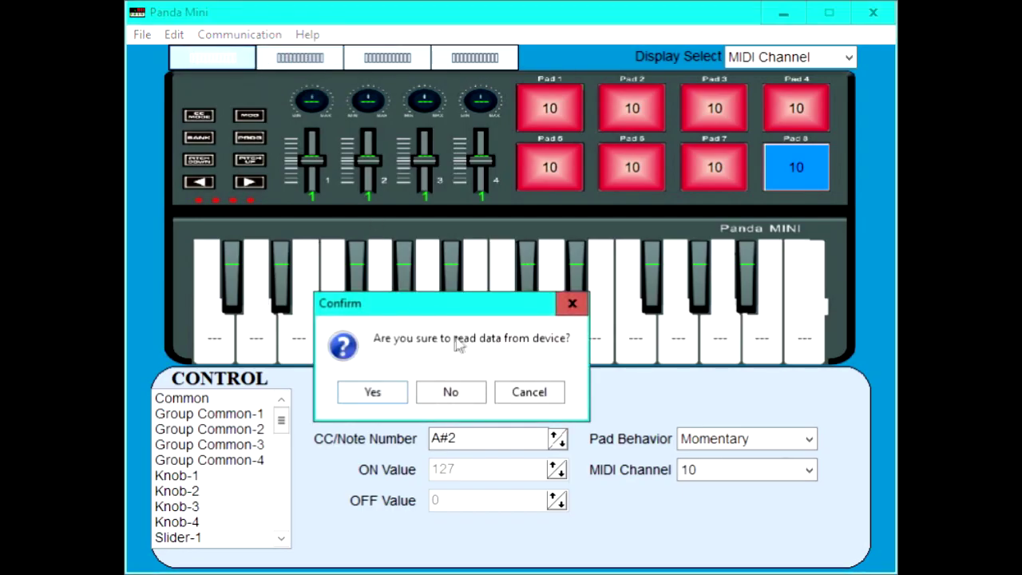
pyautogui.click(380, 392)
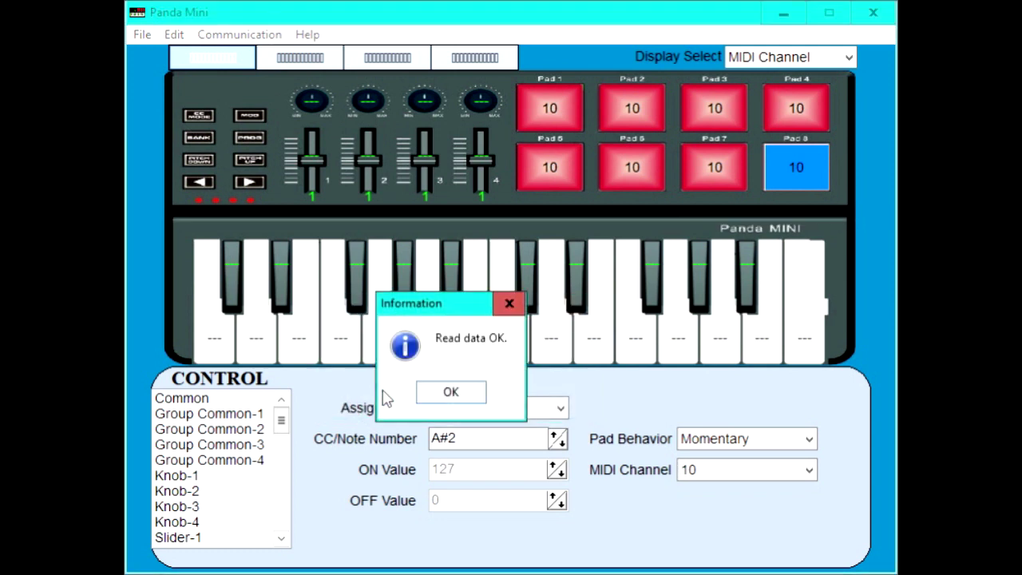
pyautogui.click(447, 396)
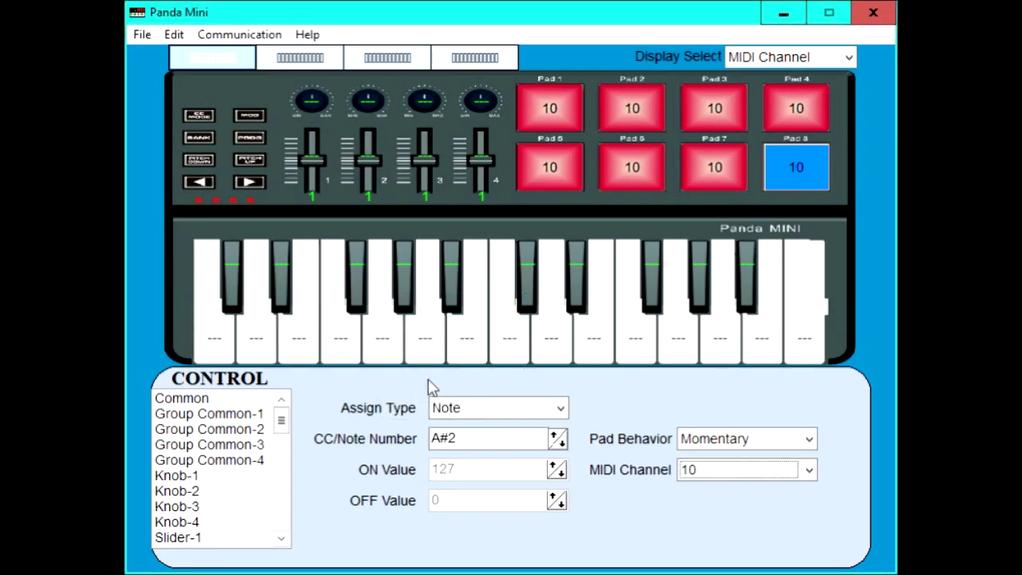
pyautogui.click(283, 421)
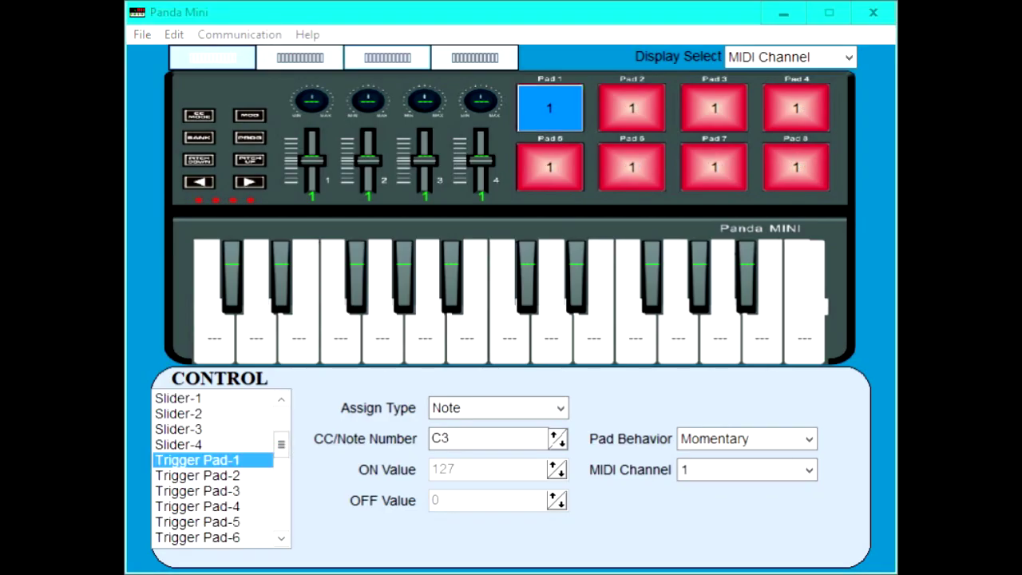
# Show Common settings and flip through scenes 2, 3 and 4 before returning to scene 1
pyautogui.moveTo(280, 442); pyautogui.dragTo(280, 417)
pyautogui.click(169, 398)
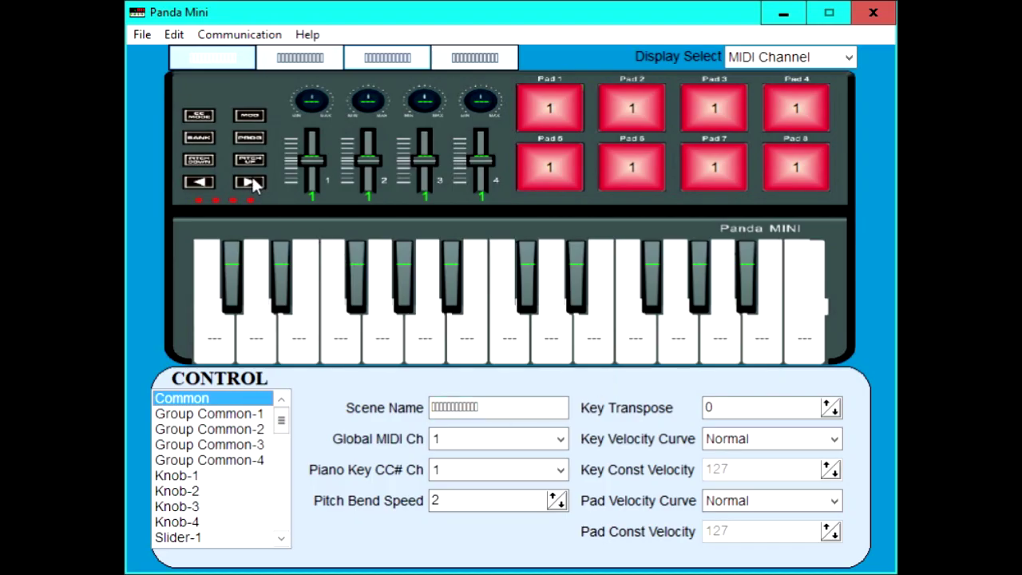
pyautogui.click(242, 52)
pyautogui.click(304, 64)
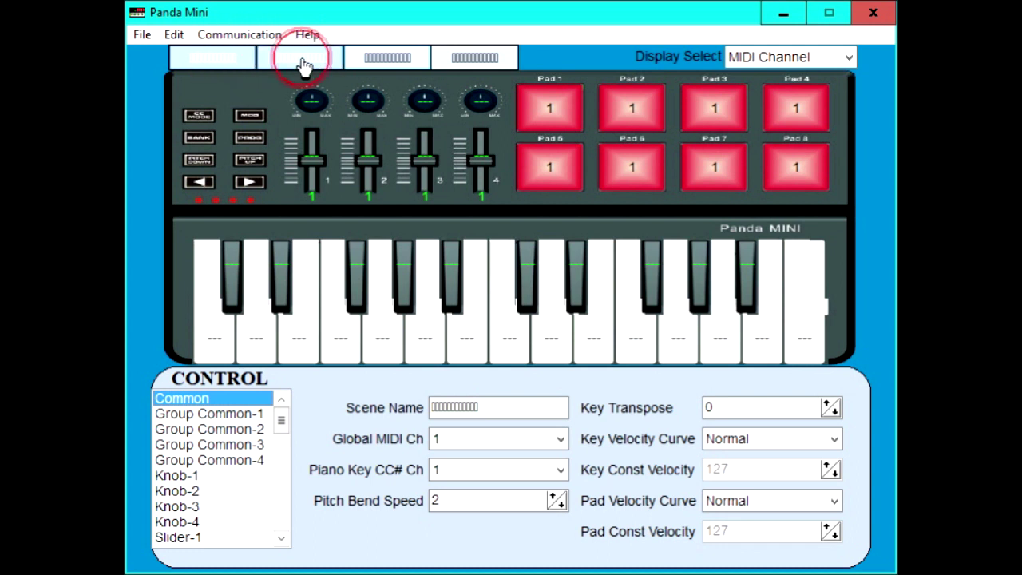
pyautogui.click(378, 63)
pyautogui.click(475, 59)
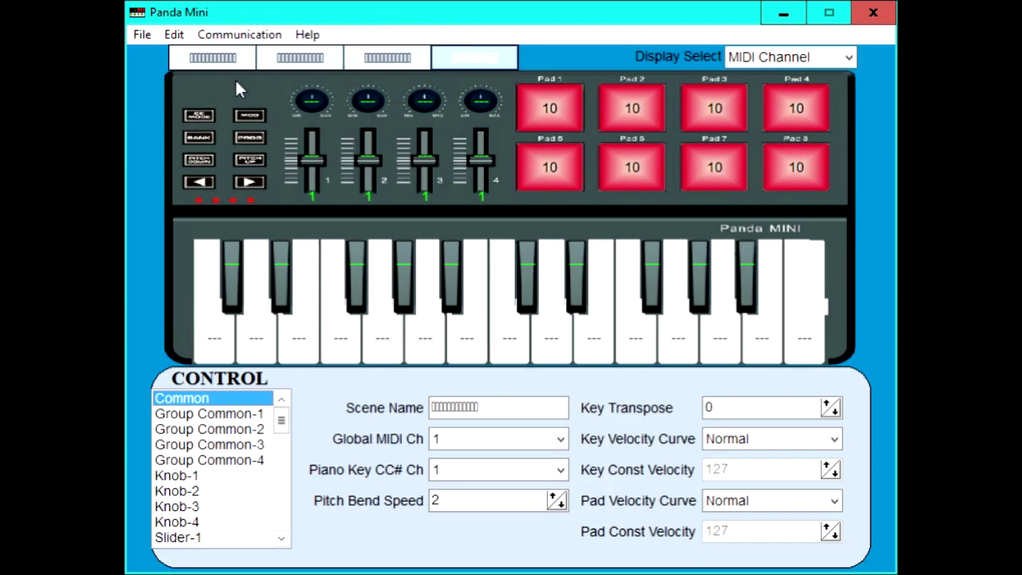
pyautogui.click(206, 66)
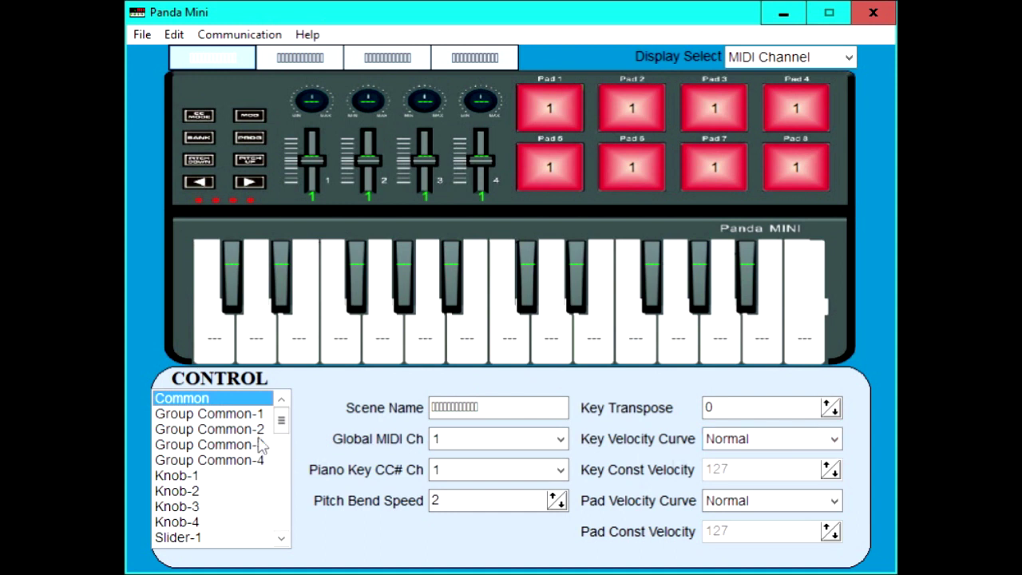
# Select Pad 1 to view its settings: Note C3, Momentary, MIDI channel 1
pyautogui.moveTo(281, 421); pyautogui.dragTo(279, 459)
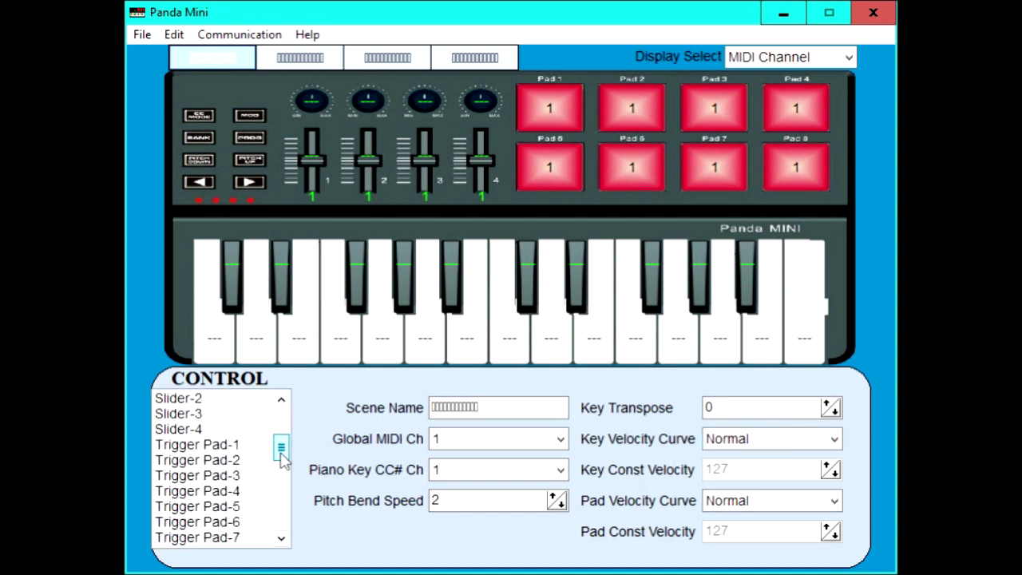
pyautogui.click(222, 444)
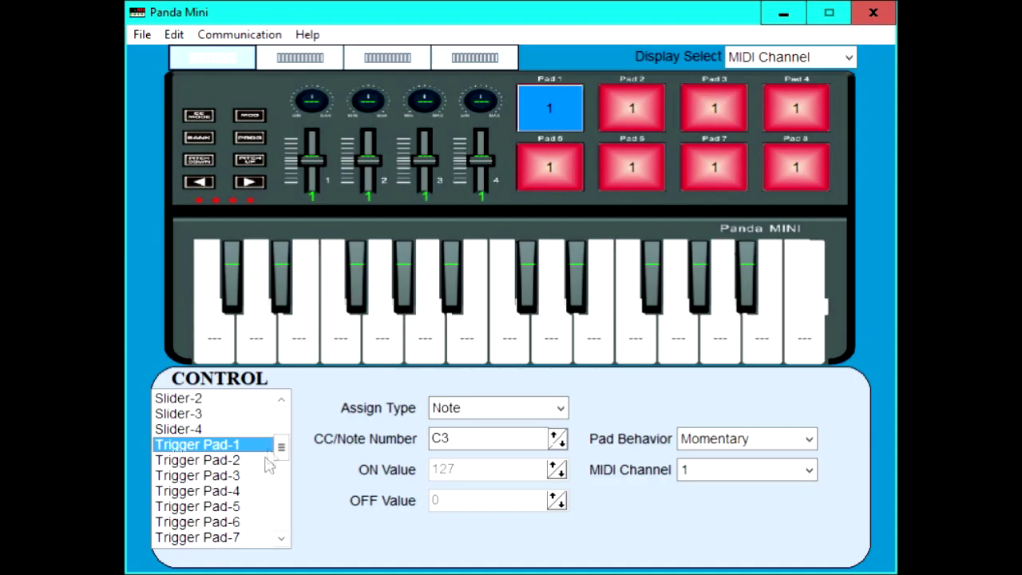
pyautogui.moveTo(283, 452); pyautogui.dragTo(278, 412)
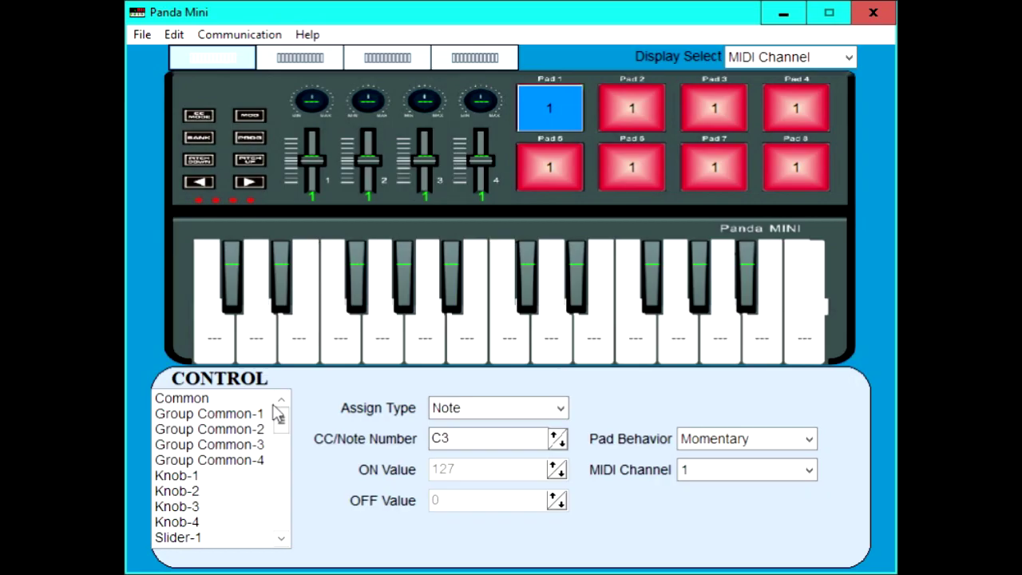
pyautogui.click(225, 399)
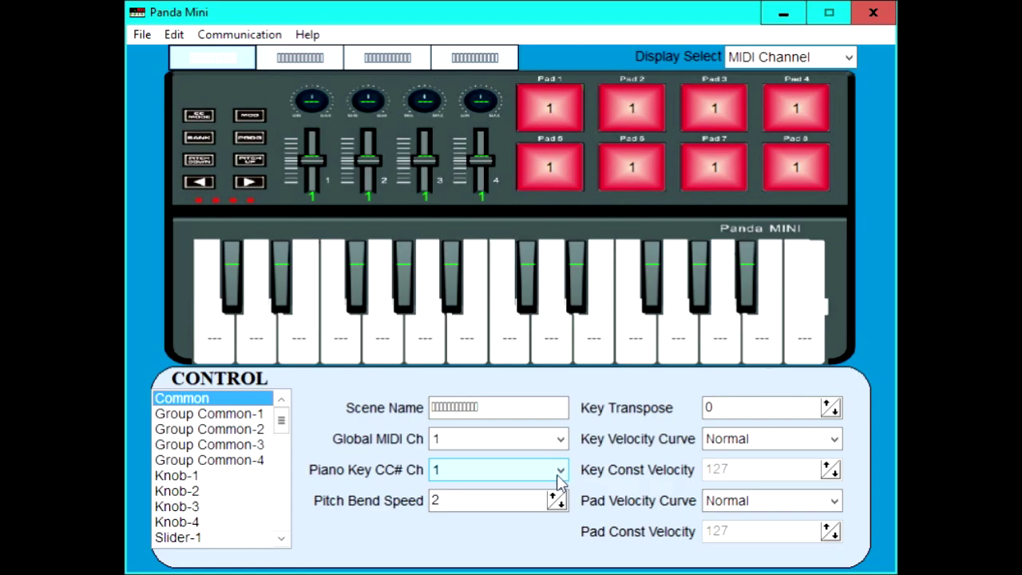
pyautogui.click(551, 109)
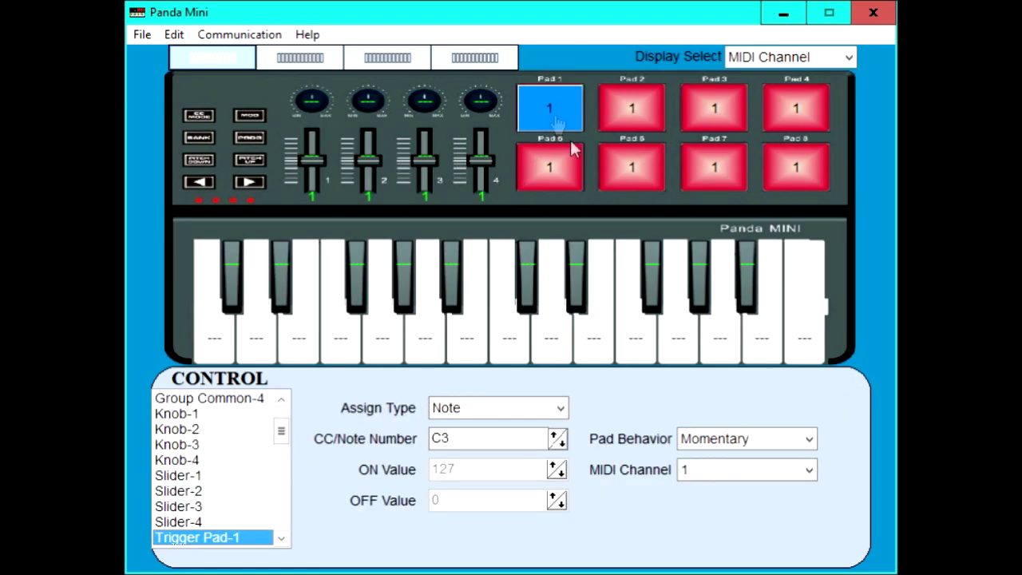
# Set Pads 1 through 4 to MIDI channel 10
pyautogui.click(809, 472)
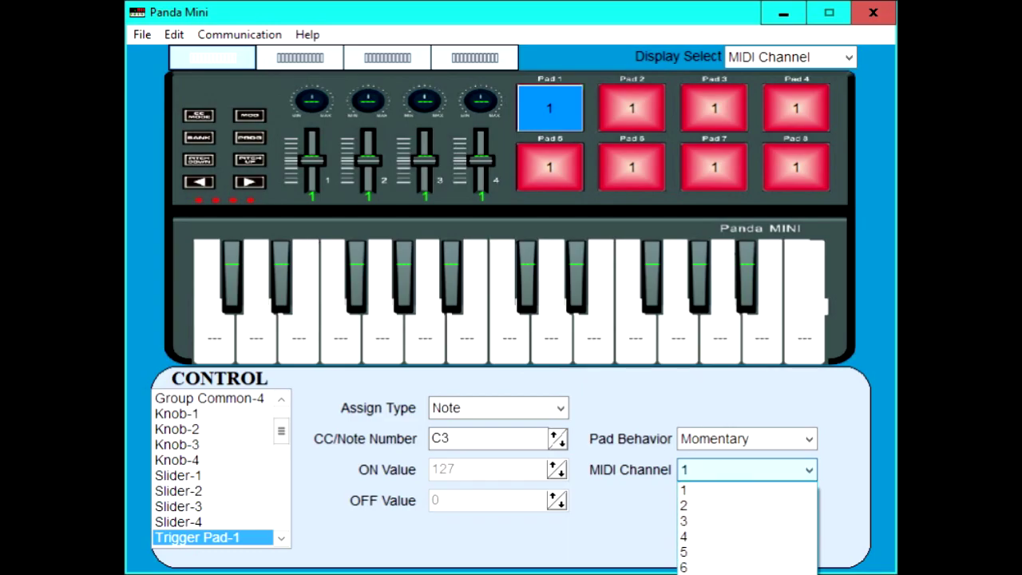
pyautogui.click(747, 574)
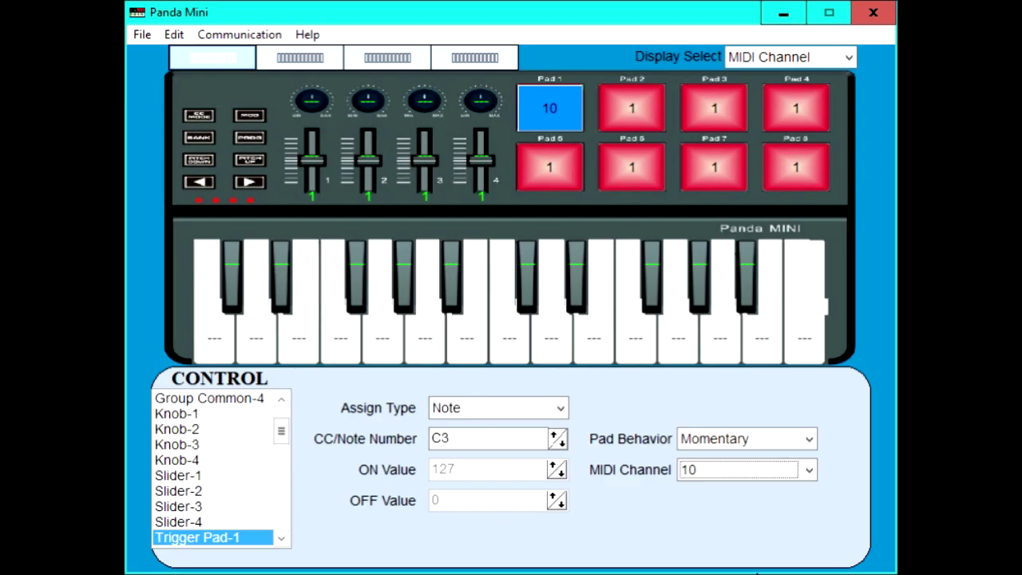
pyautogui.scroll(-6, 184, 503)
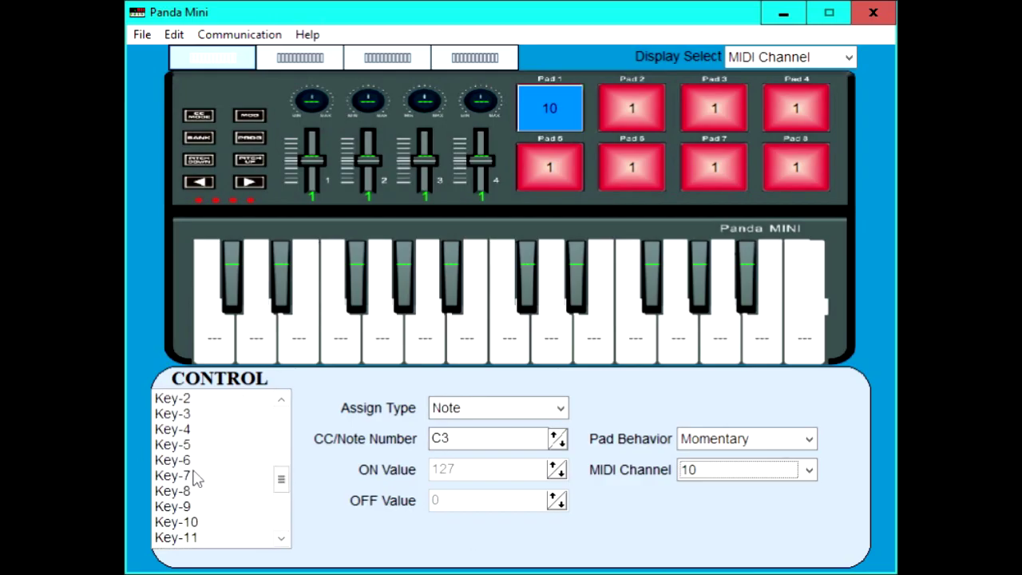
pyautogui.scroll(1, 195, 476)
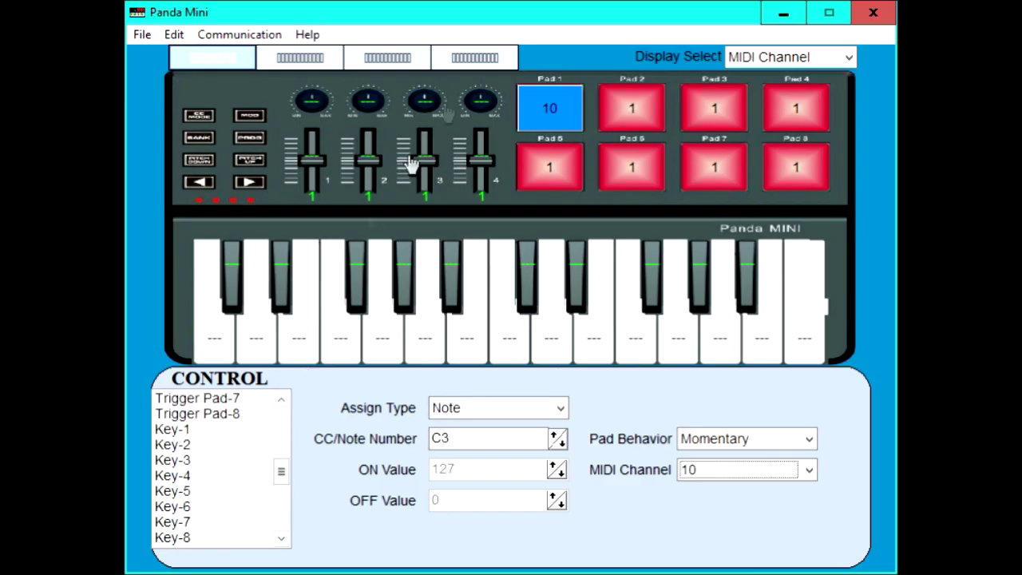
pyautogui.click(627, 113)
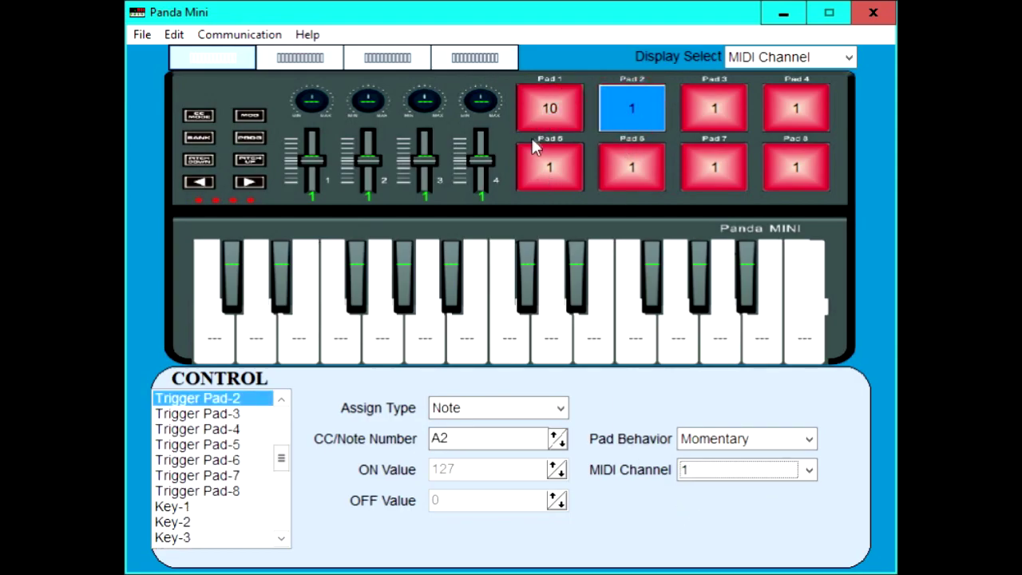
pyautogui.click(806, 471)
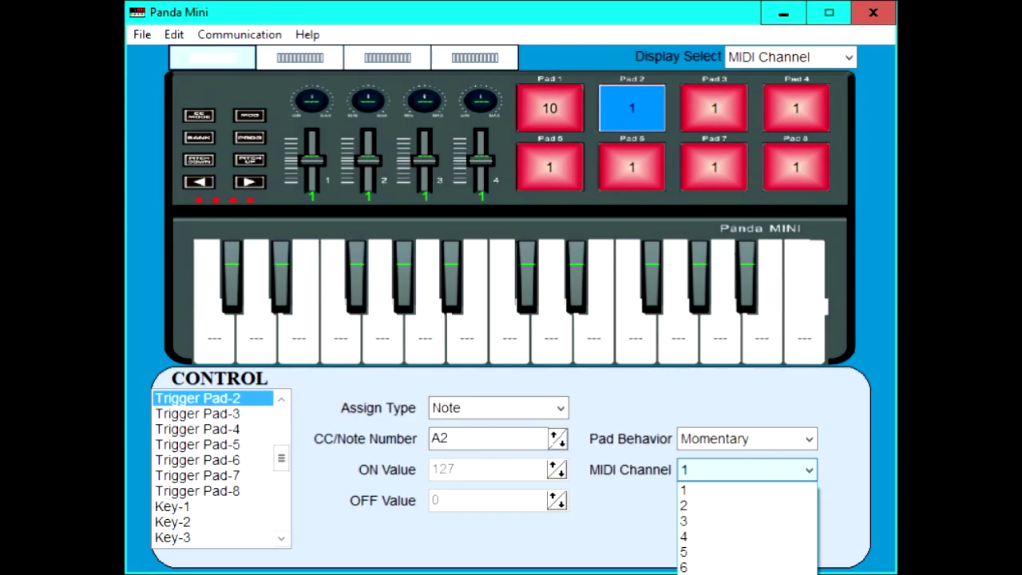
pyautogui.press('1')
pyautogui.press('0')
pyautogui.press('Return')
pyautogui.click(713, 103)
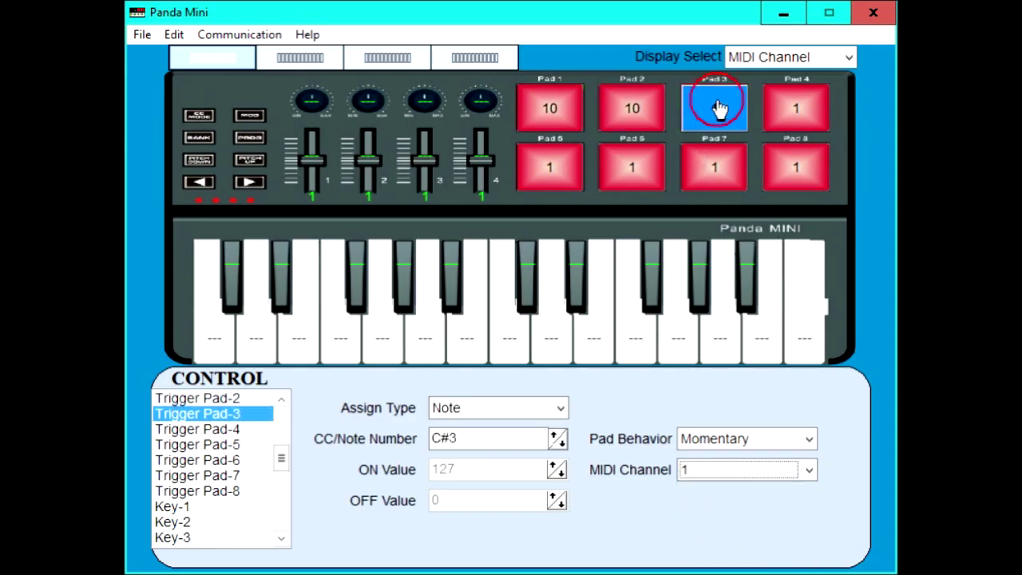
pyautogui.click(811, 471)
pyautogui.press('1')
pyautogui.press('0')
pyautogui.press('Return')
pyautogui.click(814, 126)
pyautogui.click(808, 472)
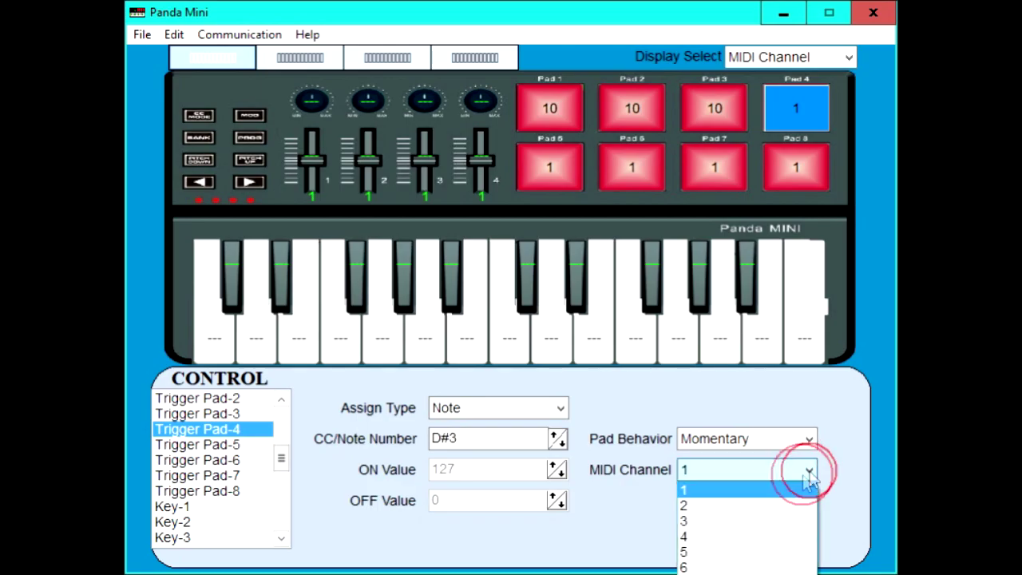
pyautogui.press('1')
pyautogui.press('0')
pyautogui.press('Return')
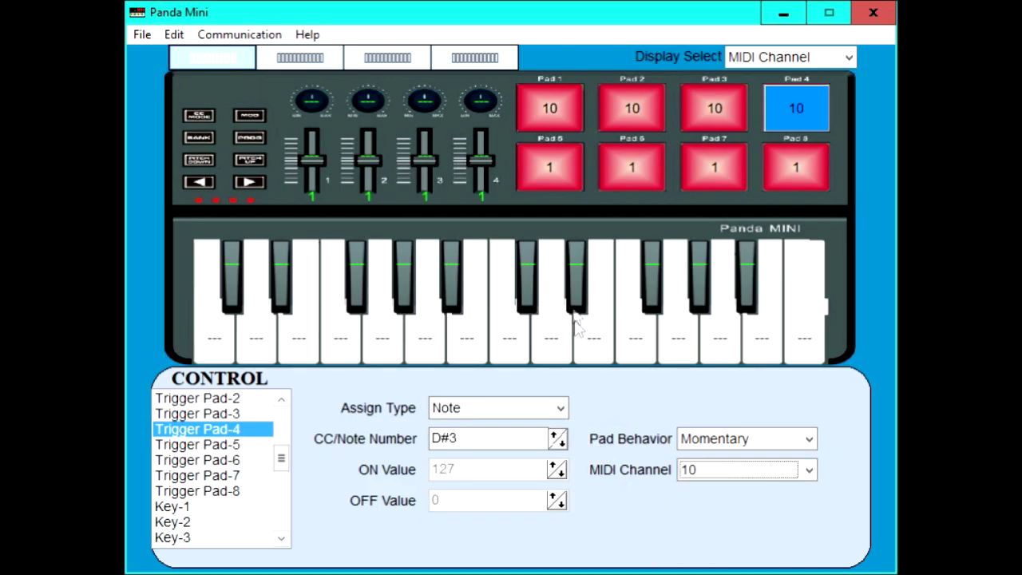
# Set Pads 5 through 8 to MIDI channel 10
pyautogui.click(548, 172)
pyautogui.click(796, 470)
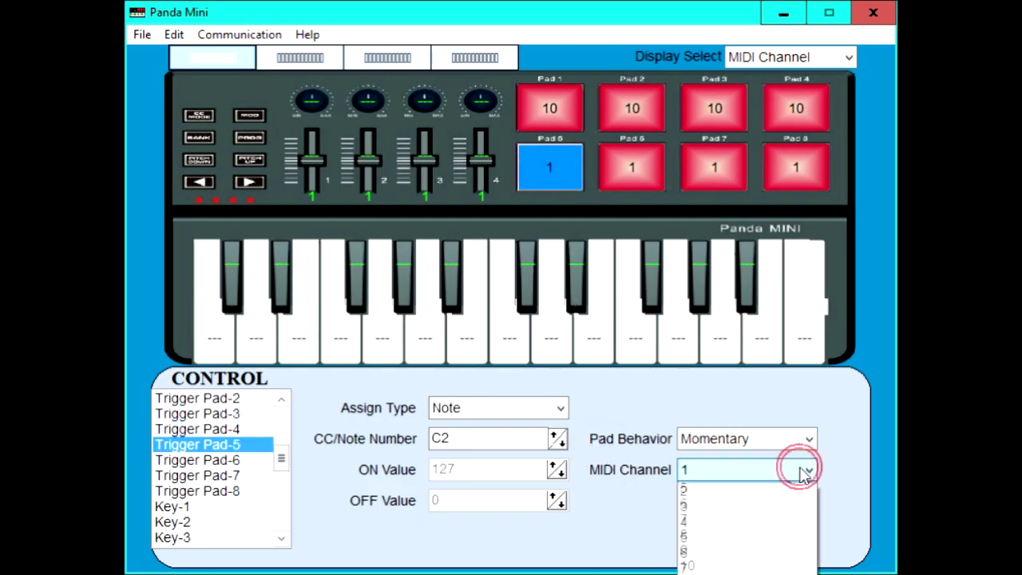
pyautogui.press('1')
pyautogui.press('0')
pyautogui.press('Return')
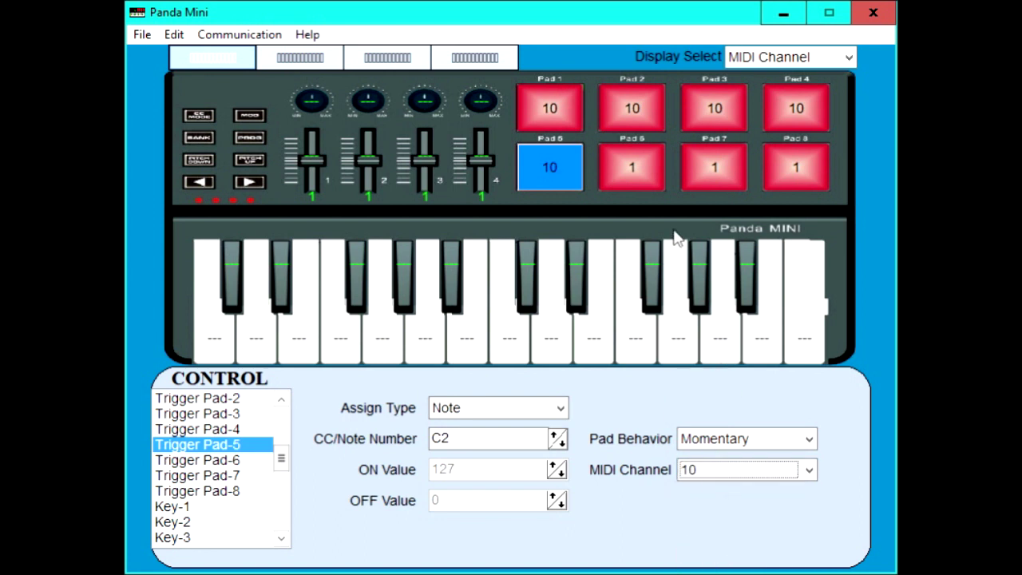
pyautogui.click(631, 166)
pyautogui.click(808, 472)
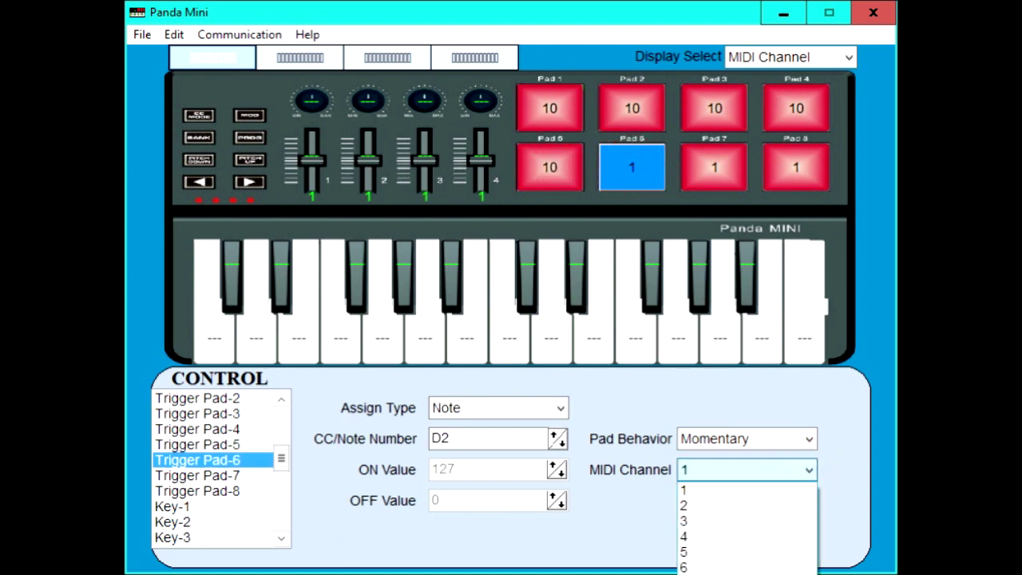
pyautogui.press('1')
pyautogui.press('0')
pyautogui.press('Return')
pyautogui.click(707, 184)
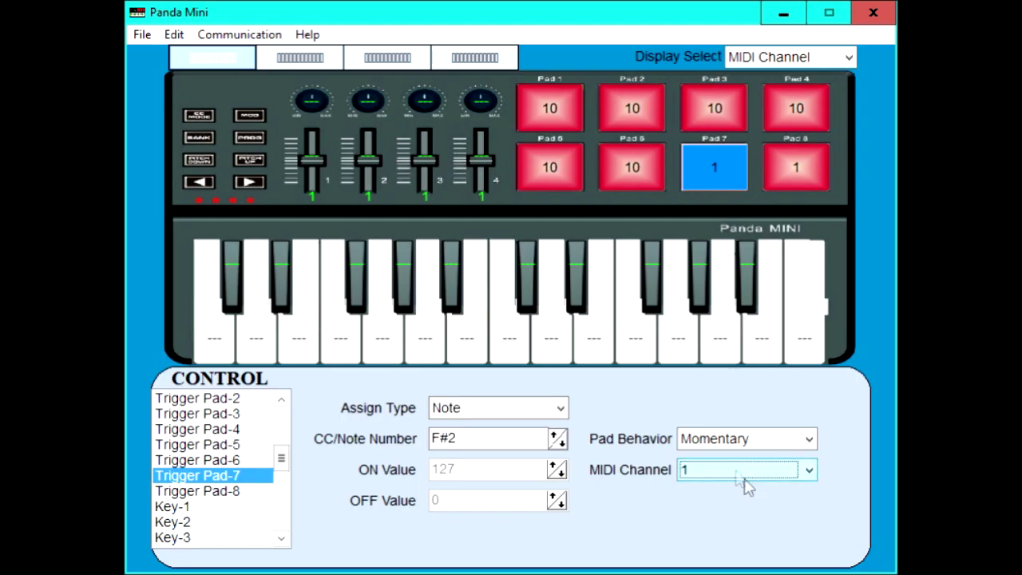
pyautogui.click(809, 472)
pyautogui.press('1')
pyautogui.press('0')
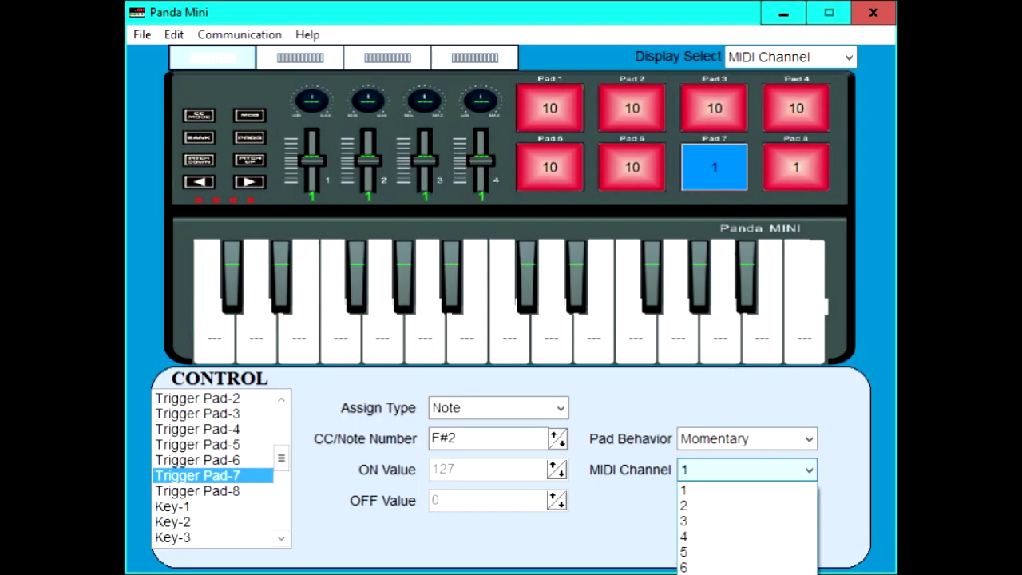
pyautogui.press('Return')
pyautogui.click(794, 184)
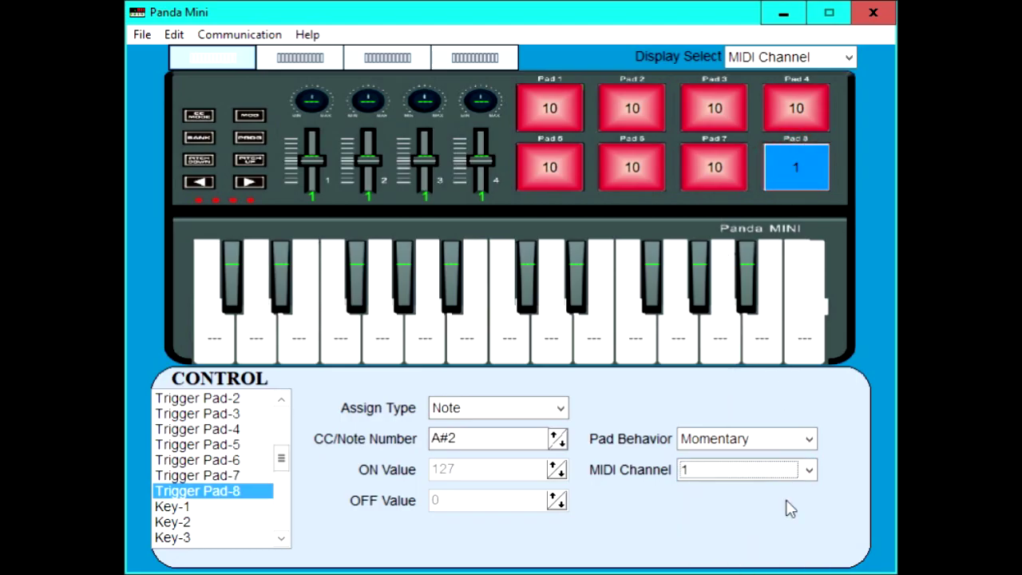
pyautogui.click(808, 471)
pyautogui.press('1')
pyautogui.press('0')
pyautogui.press('Return')
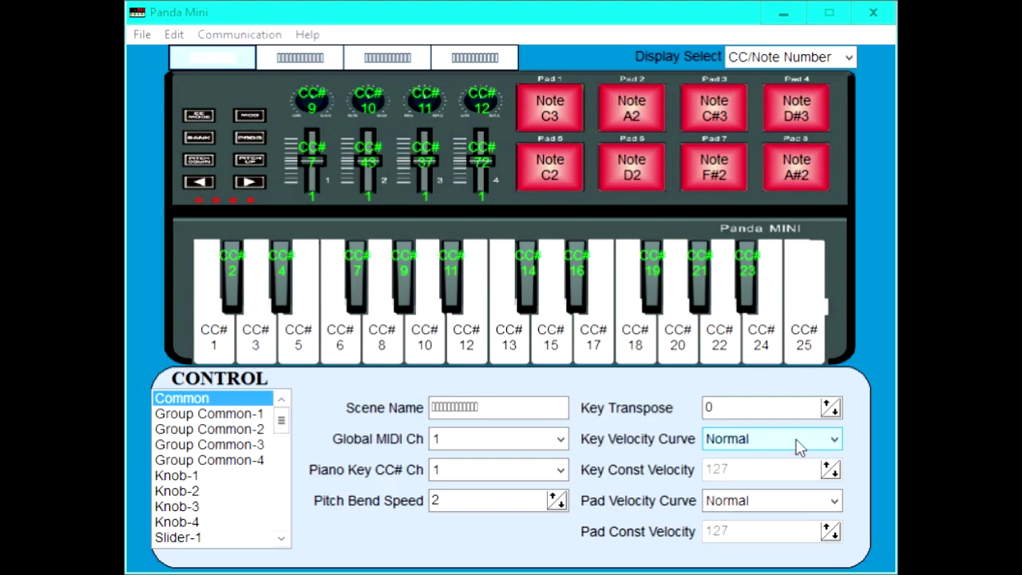
# Set both the Key and Pad Velocity Curves to Const (velocity 127)
pyautogui.click(833, 447)
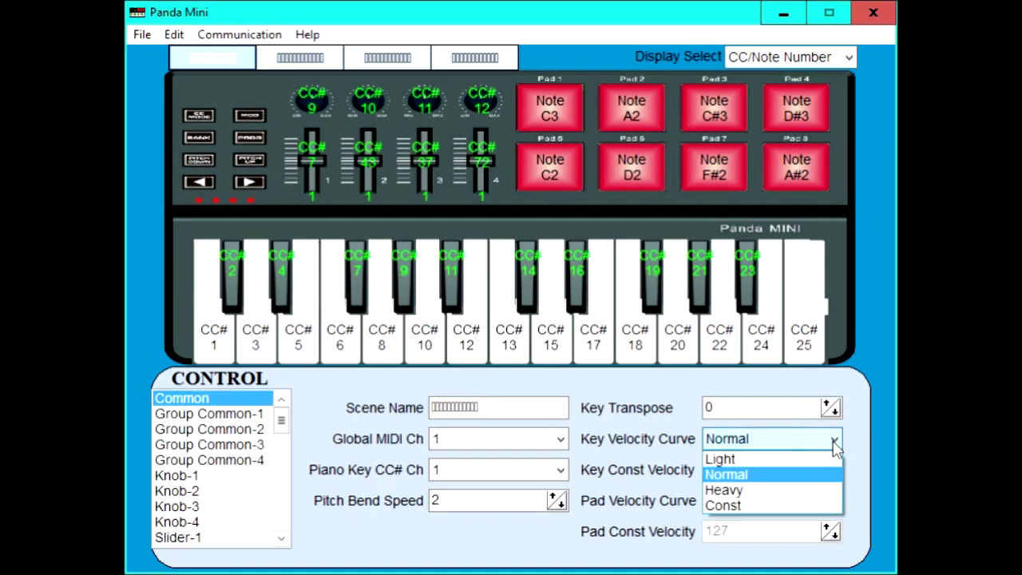
pyautogui.click(742, 507)
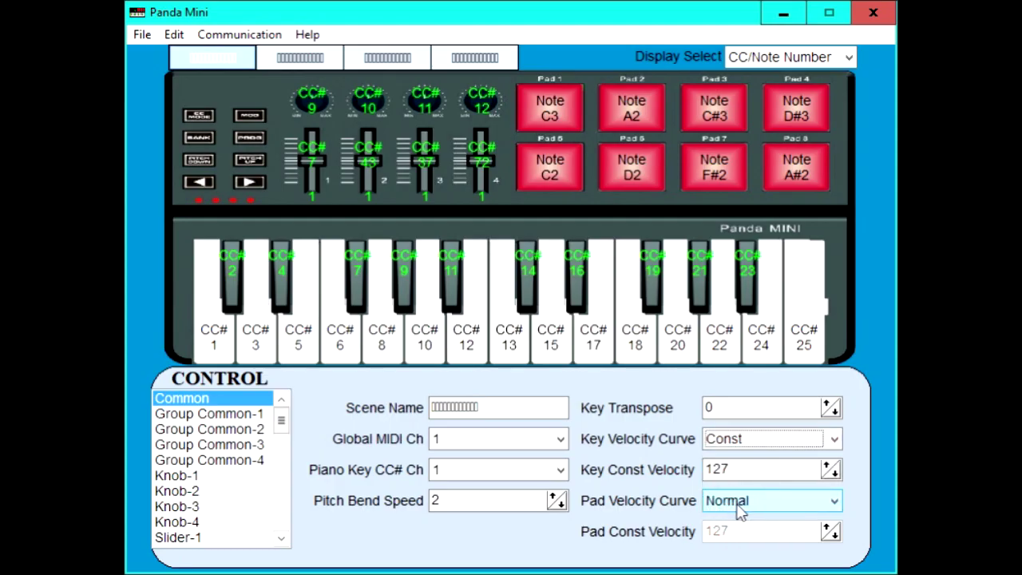
pyautogui.click(830, 503)
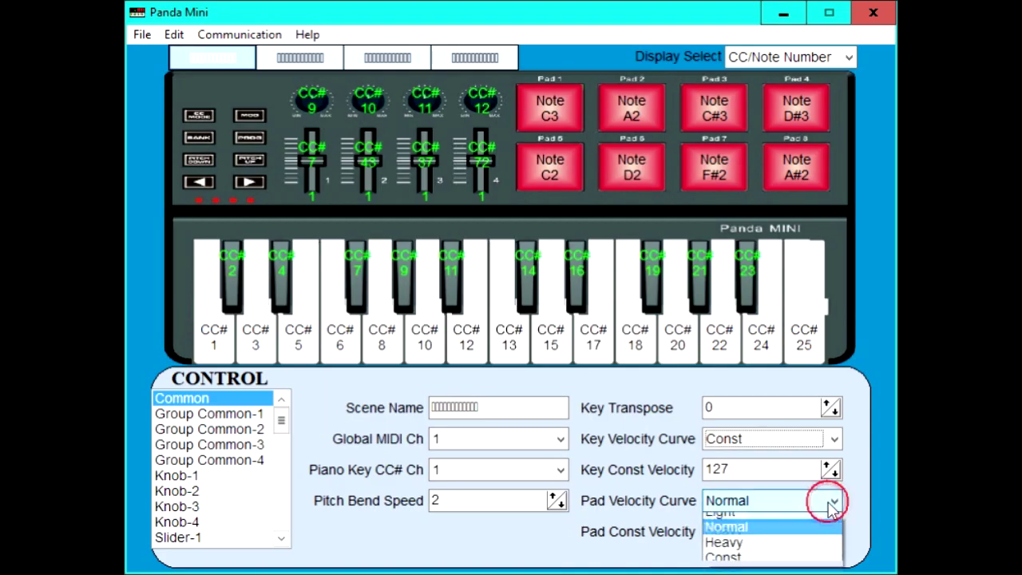
pyautogui.click(743, 567)
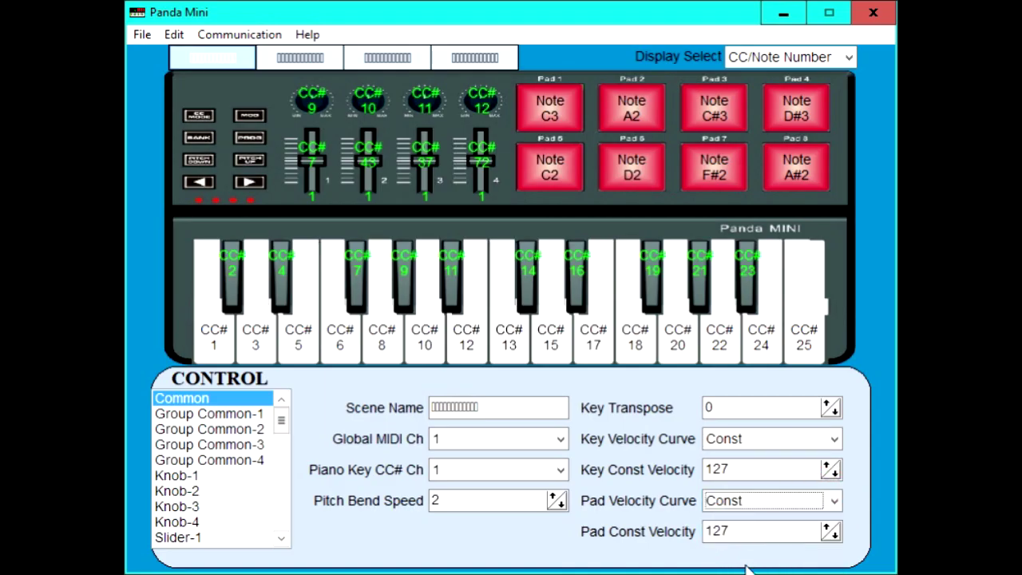
pyautogui.click(299, 59)
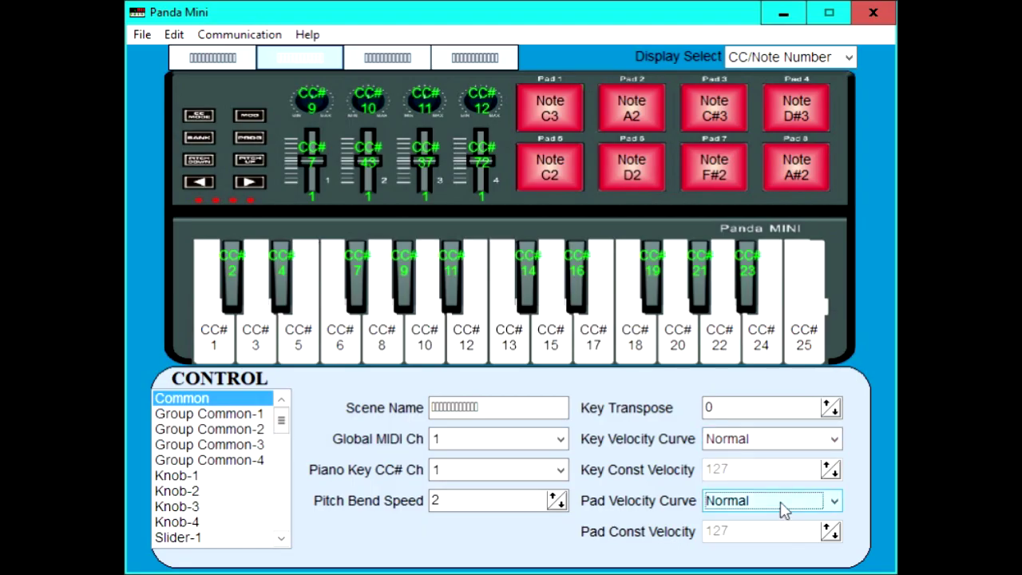
# In the third scene, set the Key and Pad Velocity Curves to Light
pyautogui.click(389, 58)
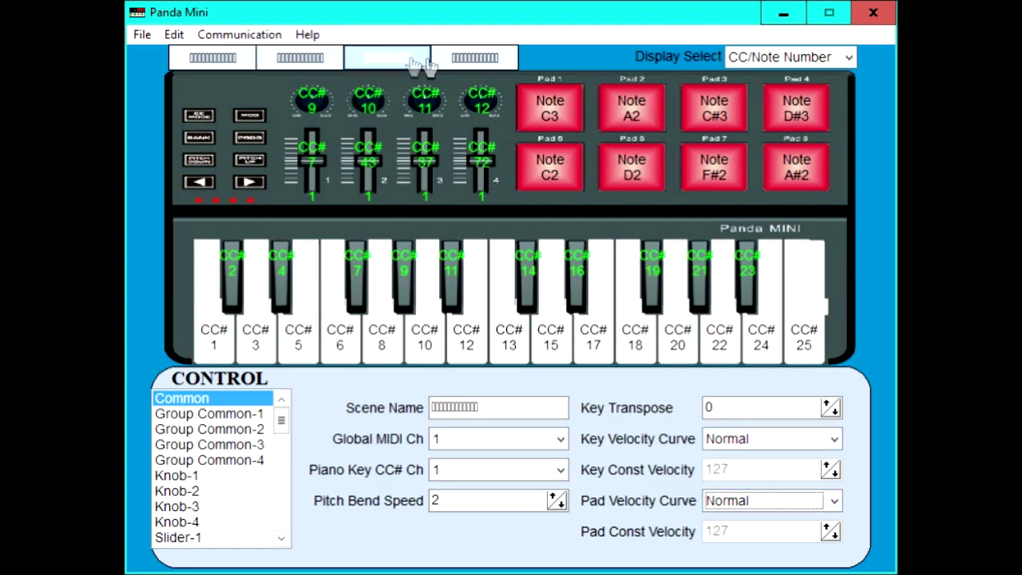
pyautogui.click(832, 445)
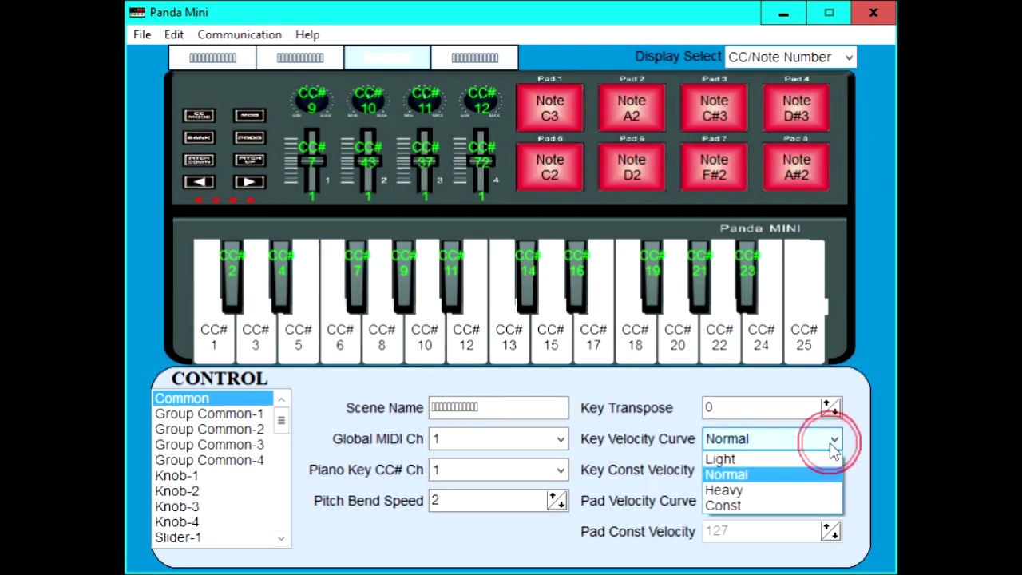
pyautogui.click(763, 460)
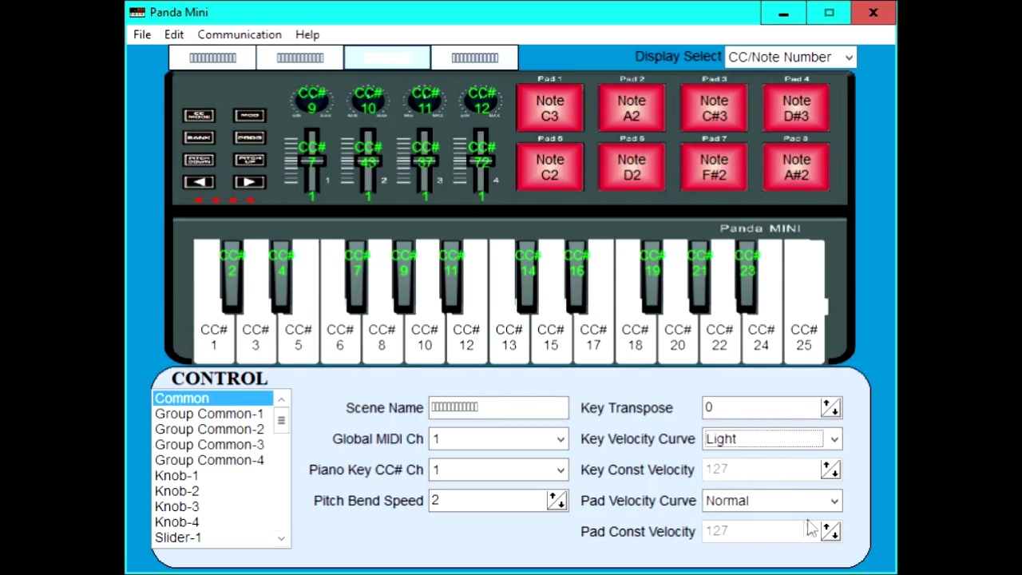
pyautogui.click(828, 501)
pyautogui.click(738, 521)
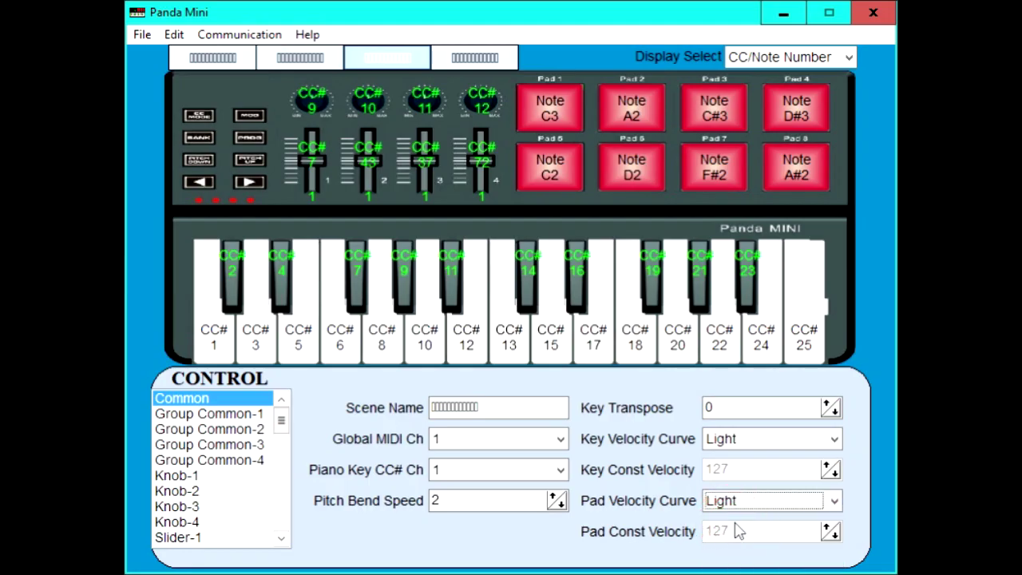
# In the fourth scene, set the Key and Pad Velocity Curves to Heavy
pyautogui.click(470, 64)
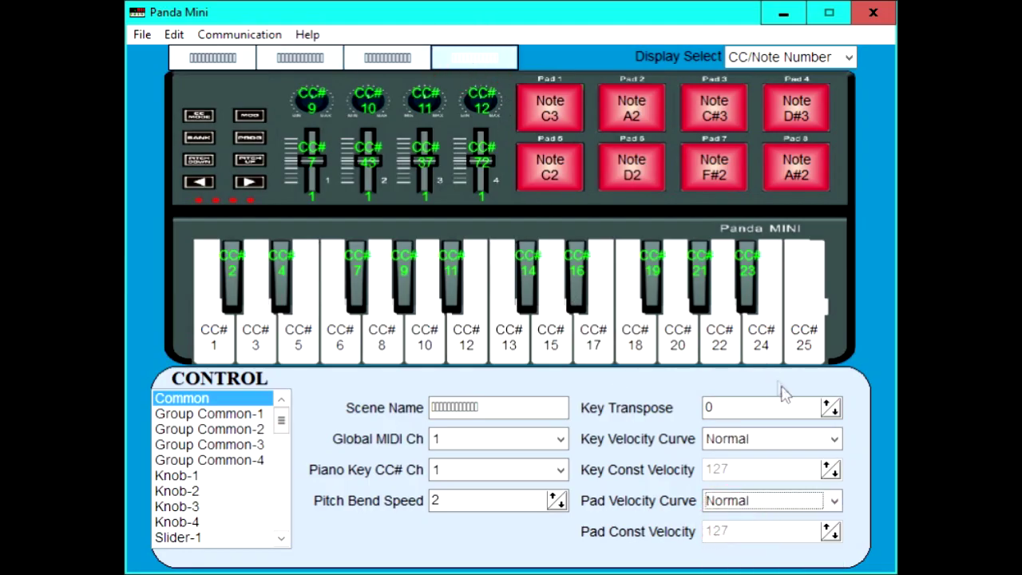
pyautogui.click(802, 447)
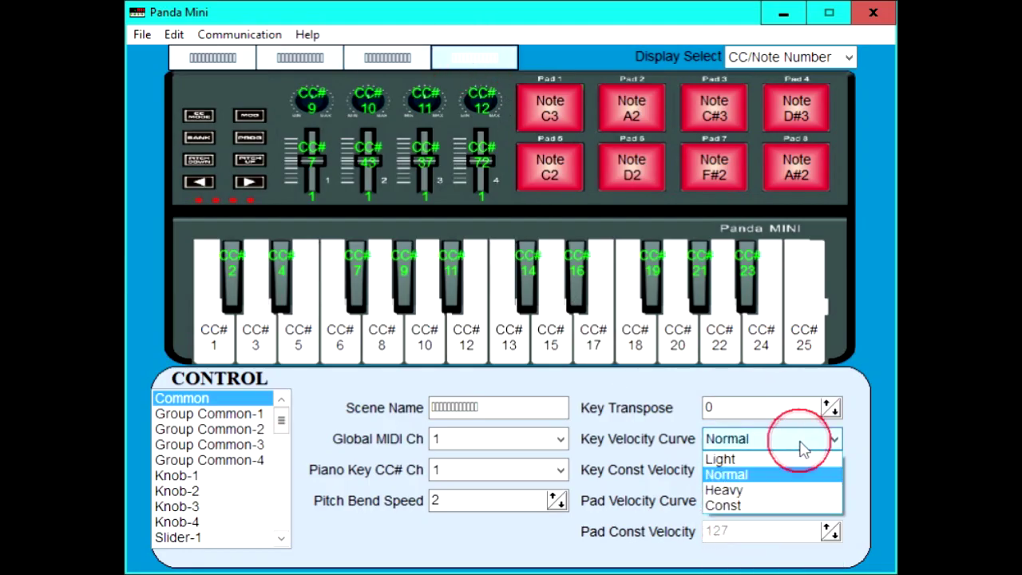
pyautogui.click(783, 487)
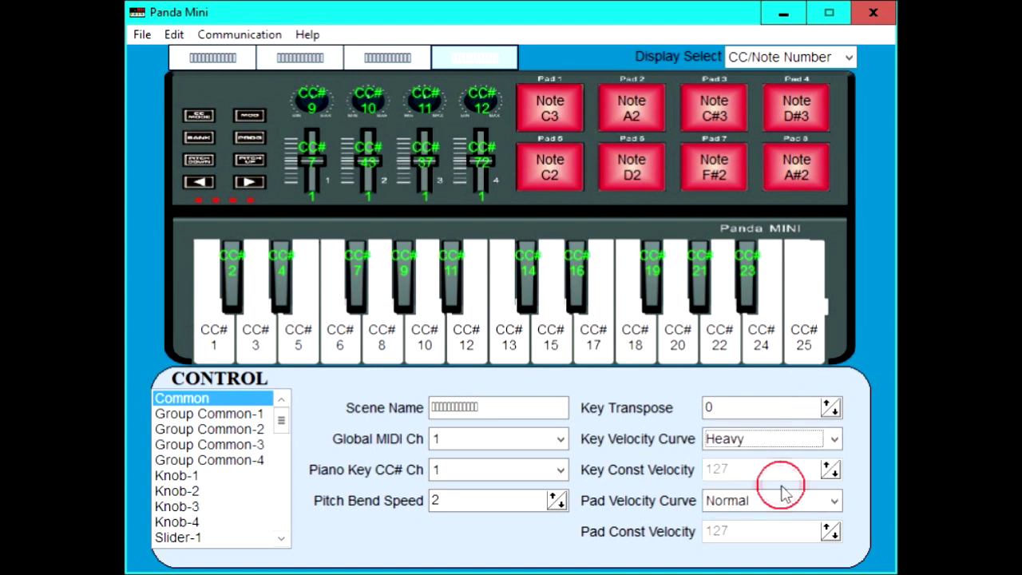
pyautogui.click(826, 500)
pyautogui.click(784, 555)
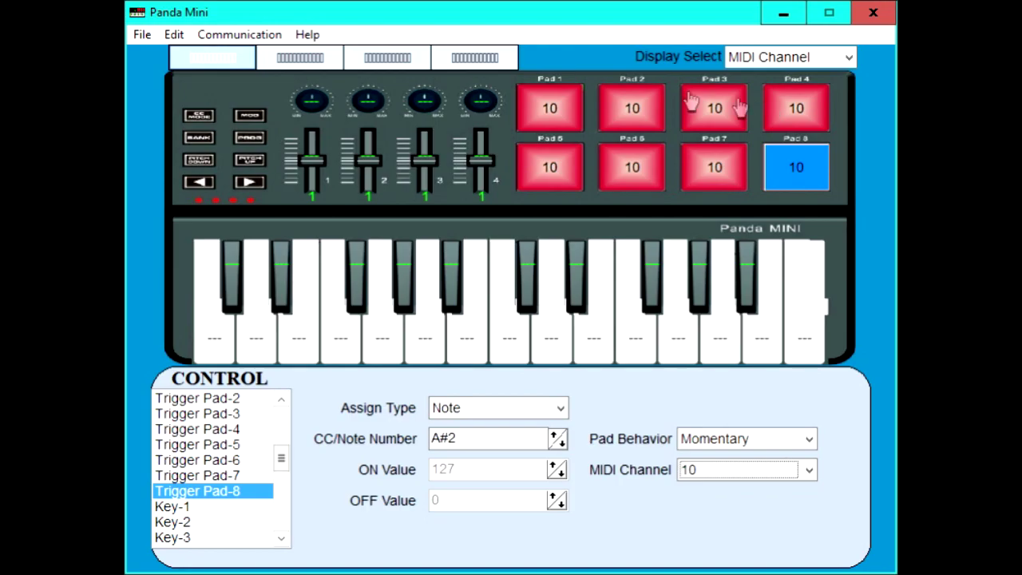
# Run Send Scene Data, answer Yes, and close the 'Send data OK.' message
pyautogui.click(239, 40)
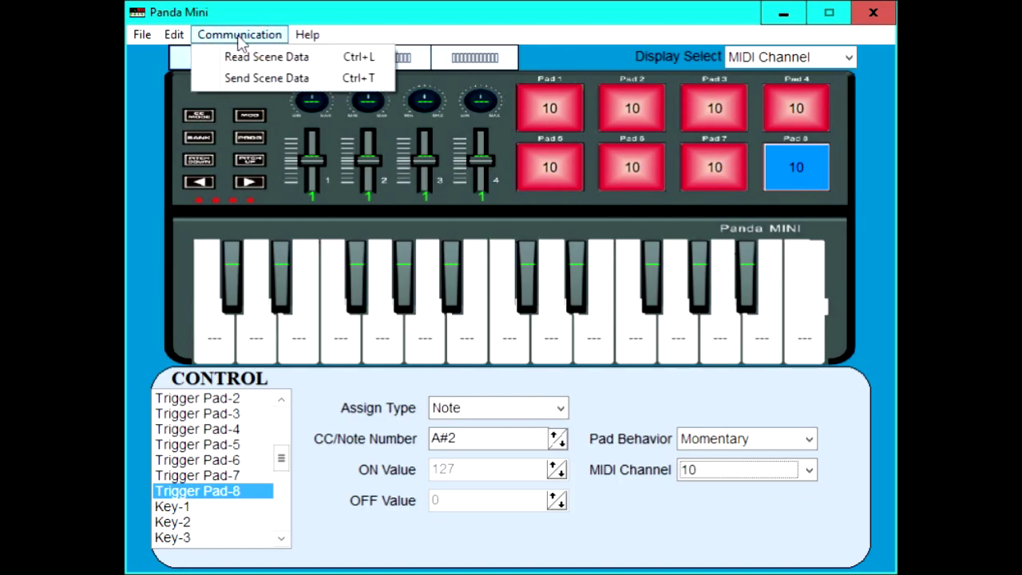
pyautogui.click(258, 77)
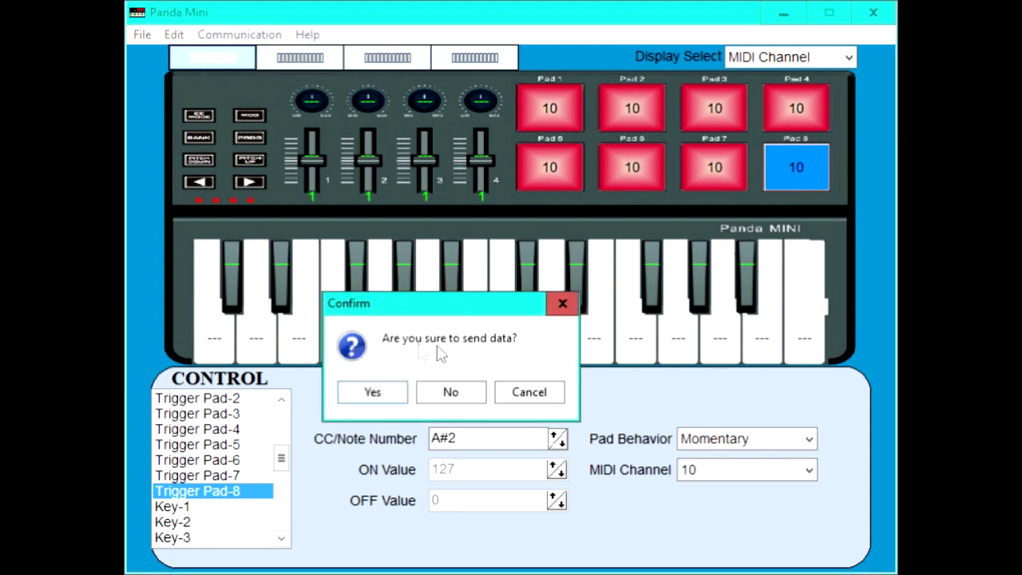
pyautogui.click(375, 400)
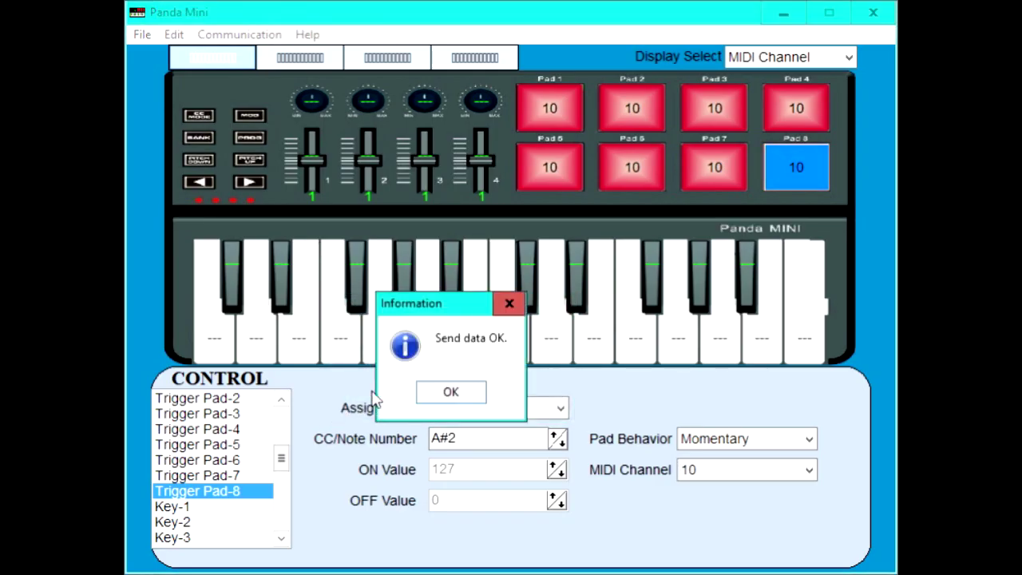
pyautogui.click(454, 393)
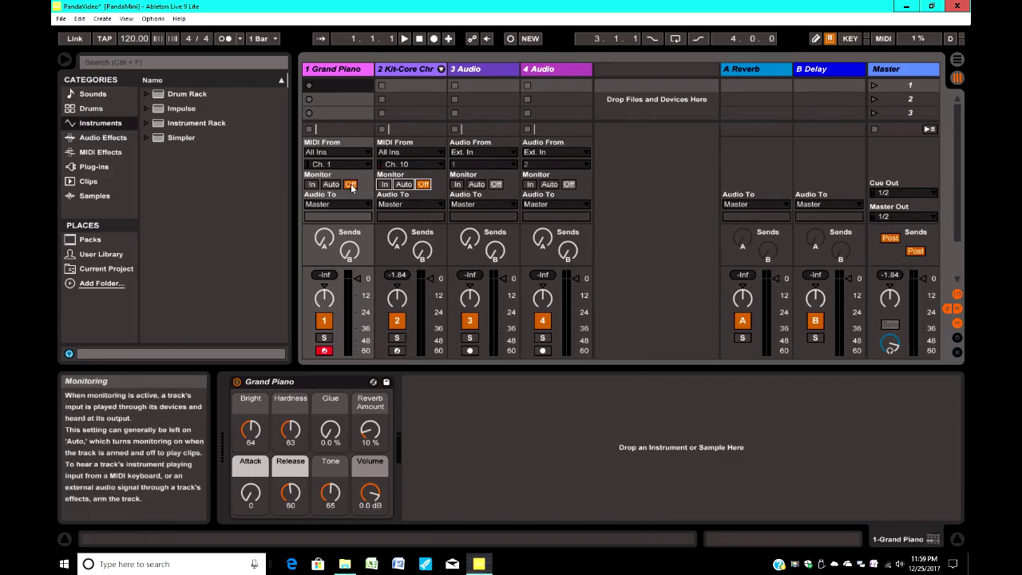
# Set monitoring to In on the Grand Piano track and the second MIDI track
pyautogui.click(311, 184)
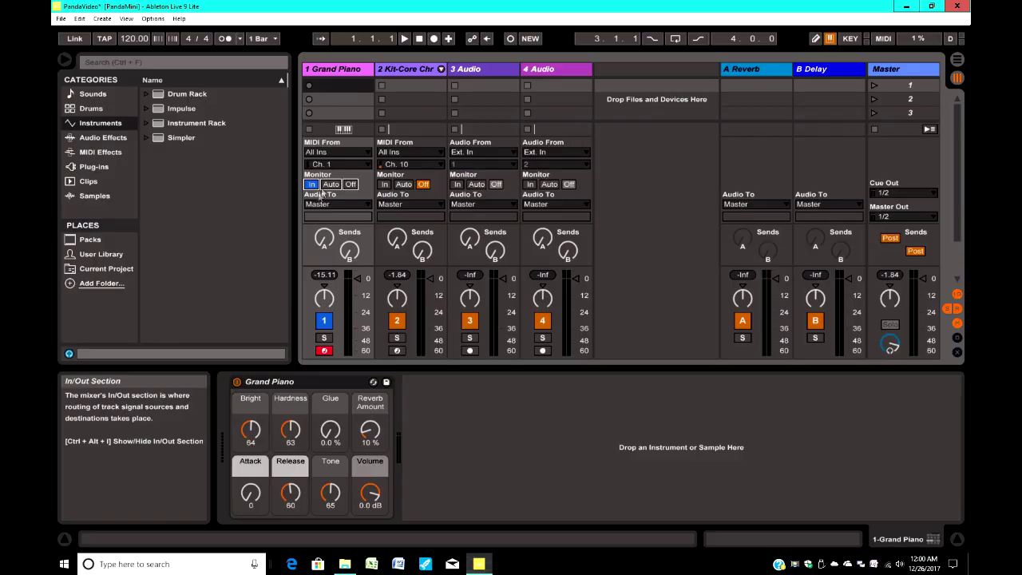
pyautogui.click(383, 184)
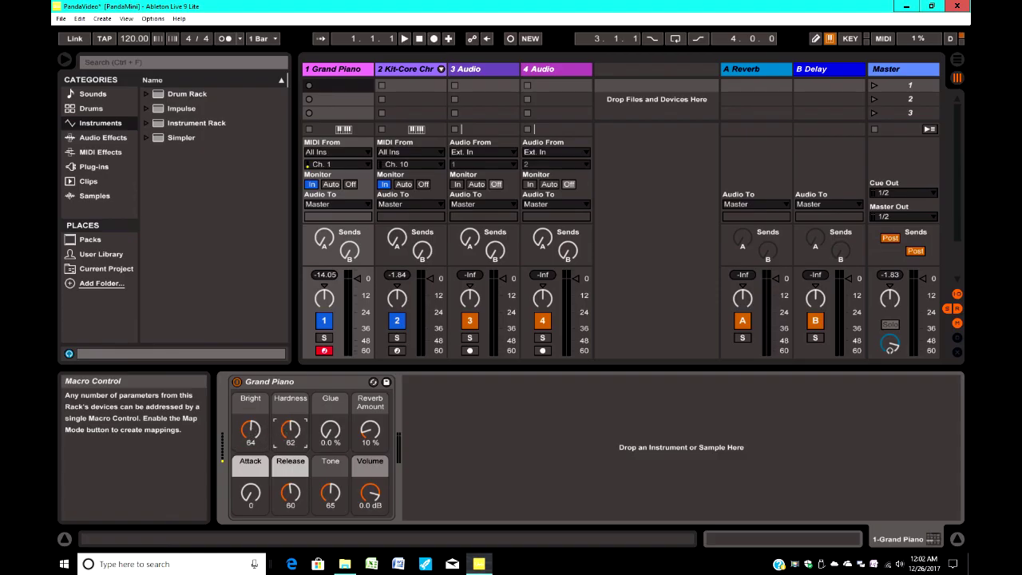
pyautogui.click(330, 431)
pyautogui.click(369, 431)
pyautogui.moveTo(250, 431); pyautogui.dragTo(249, 383)
pyautogui.moveTo(250, 431); pyautogui.dragTo(249, 494)
pyautogui.moveTo(250, 431); pyautogui.dragTo(250, 418)
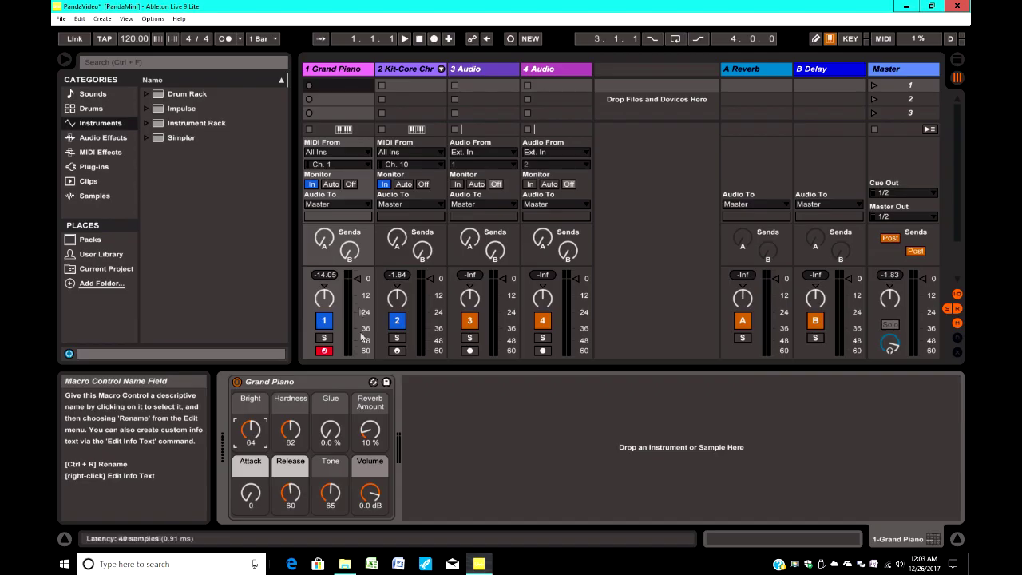
# Switch Remote on for the Panda MINI MIDI input in Live's Link/MIDI preferences
pyautogui.click(156, 21)
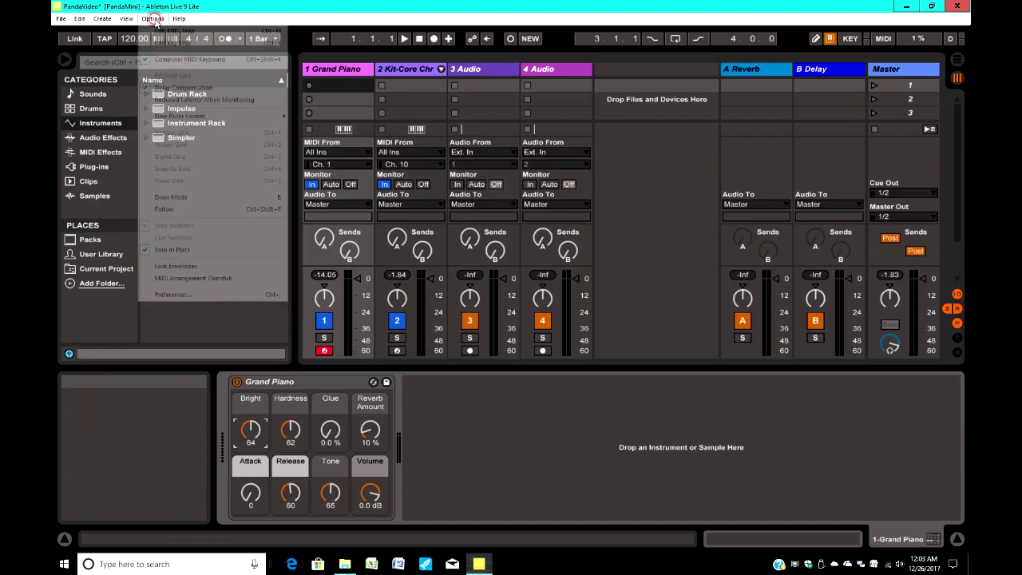
pyautogui.click(175, 295)
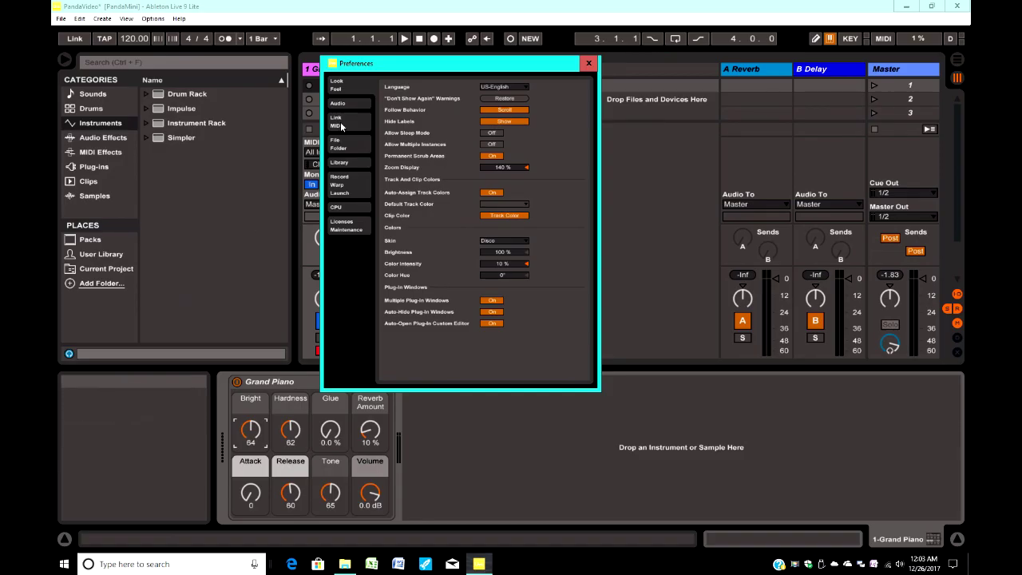
pyautogui.click(342, 126)
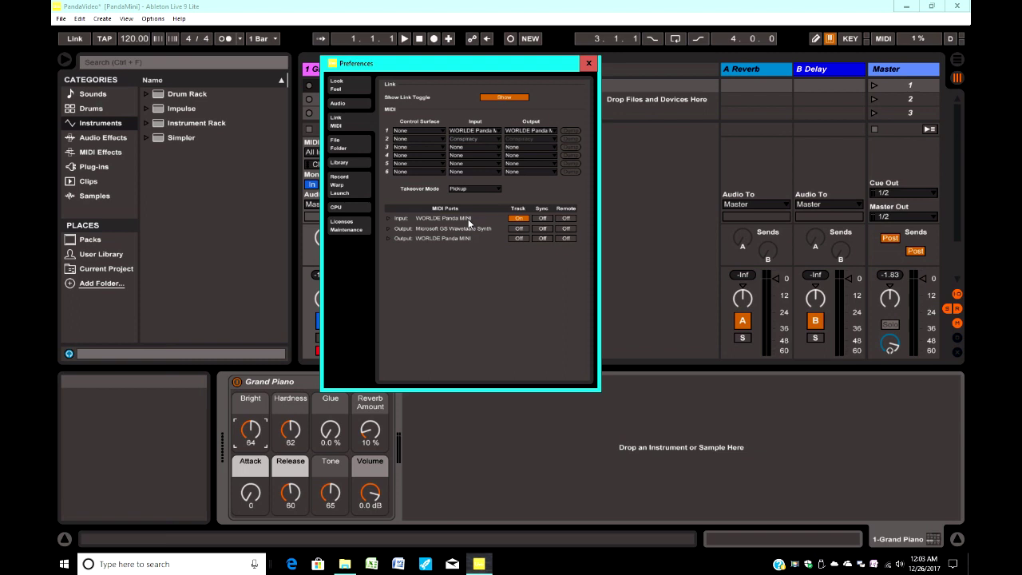
pyautogui.click(566, 218)
pyautogui.click(589, 63)
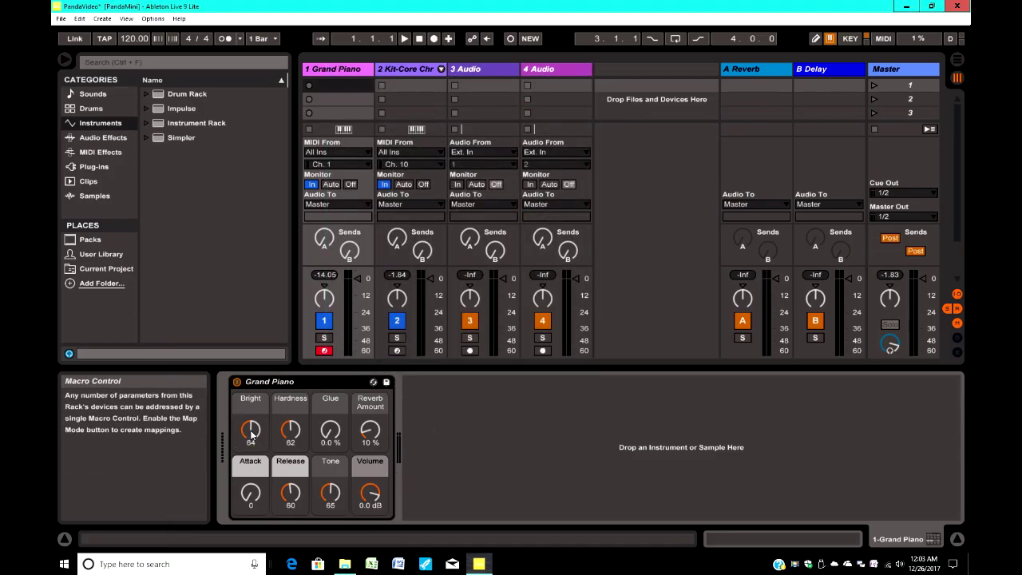
# Map the Bright, Hardness, Glue, Reverb Amount, Attack, Release, Tone and Volume macros to Panda Mini controls
pyautogui.click(883, 38)
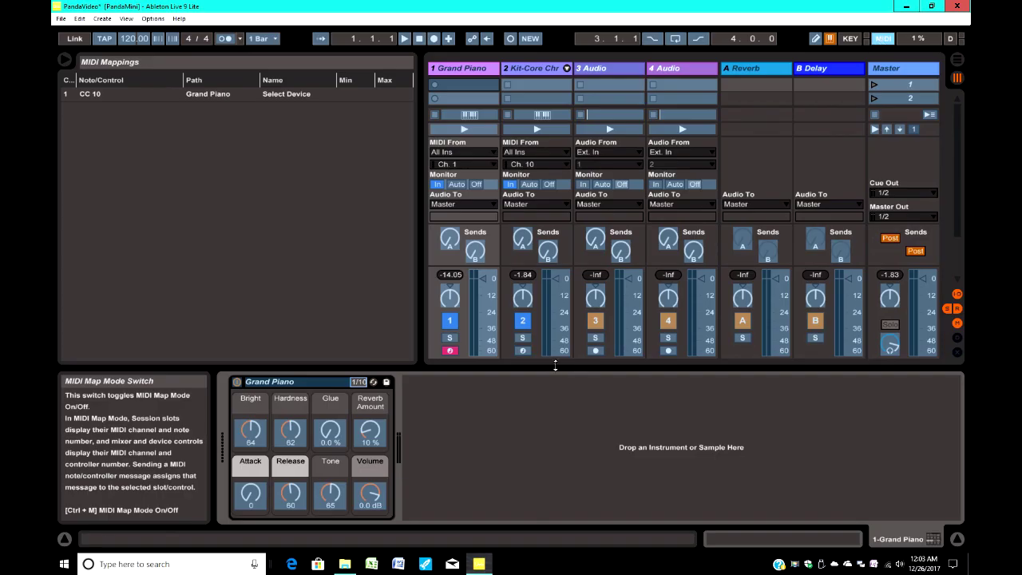
pyautogui.click(250, 432)
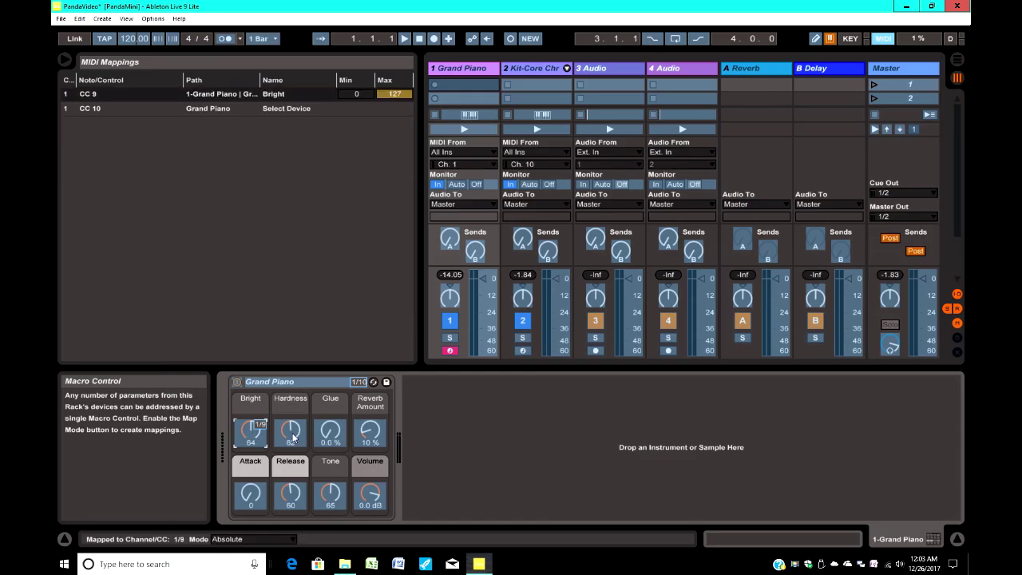
pyautogui.click(291, 432)
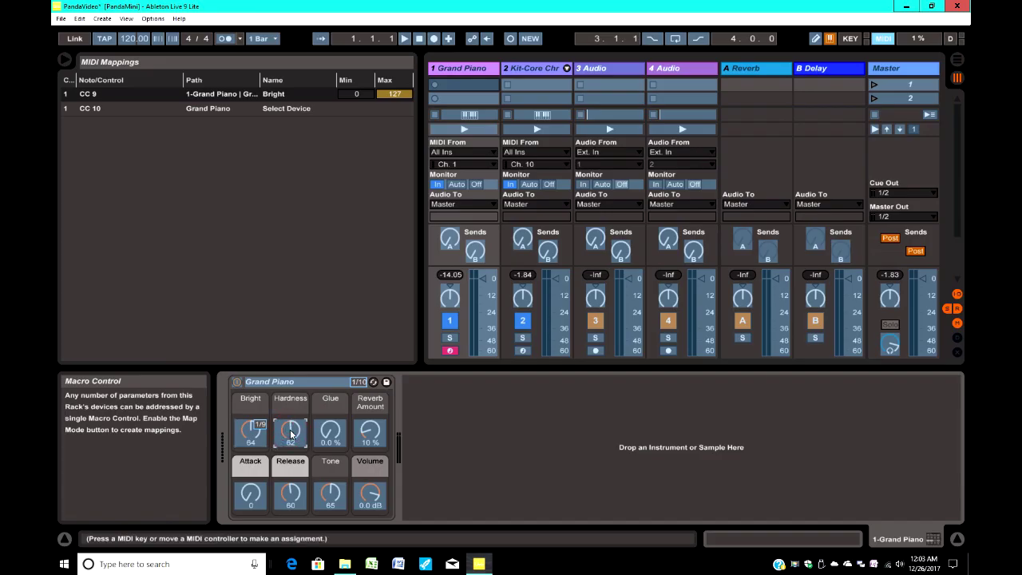
pyautogui.click(331, 432)
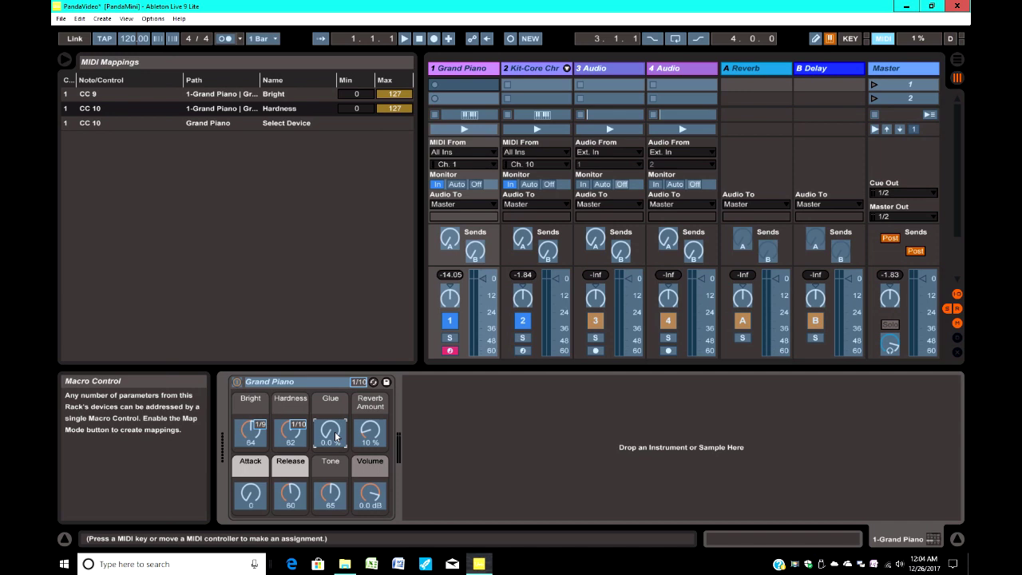
pyautogui.click(369, 431)
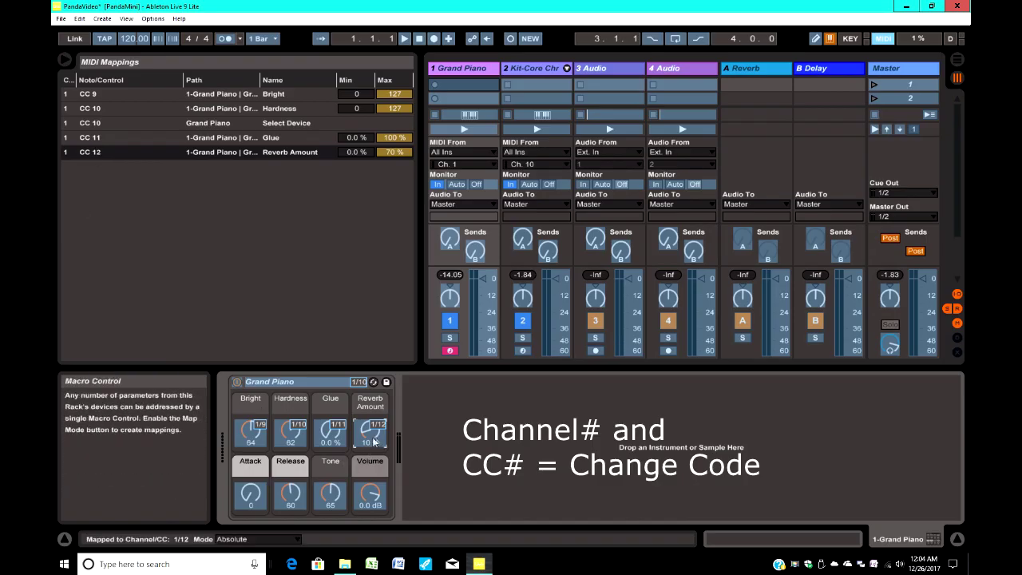
pyautogui.click(249, 495)
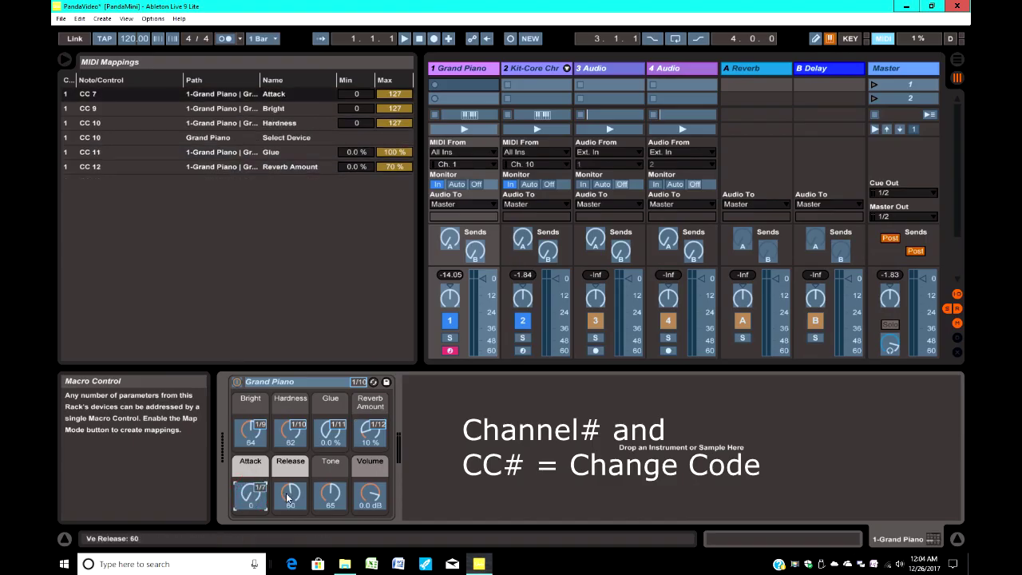
pyautogui.click(287, 496)
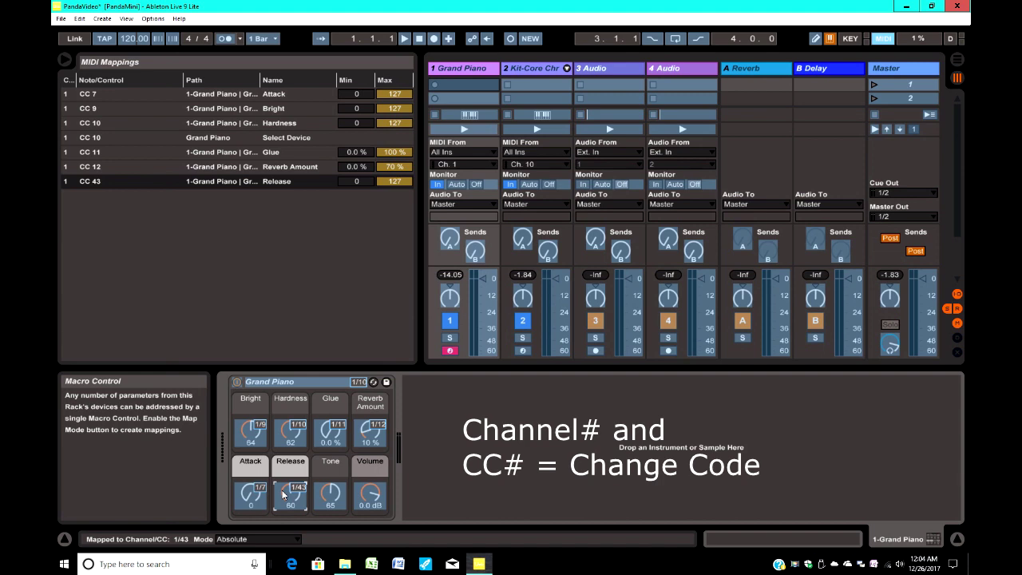
pyautogui.click(331, 496)
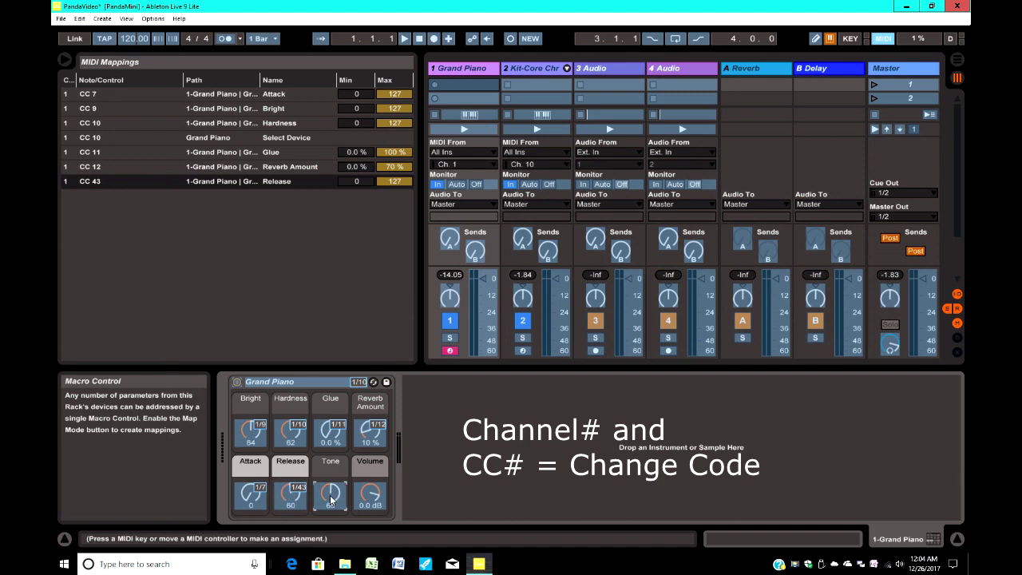
pyautogui.click(368, 496)
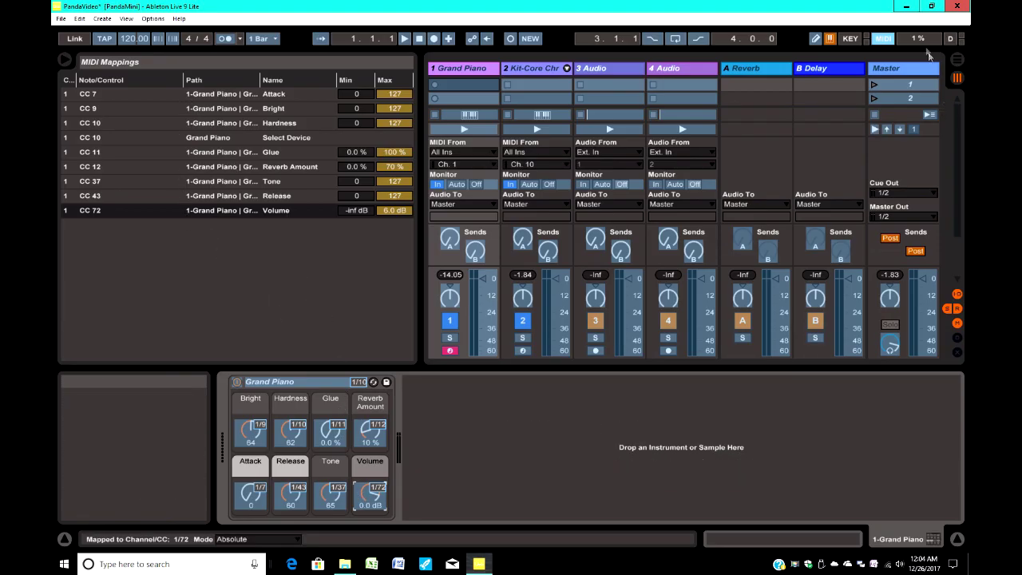
# Leave MIDI Map Mode and select the Attack macro for adjustment from the controller
pyautogui.click(882, 40)
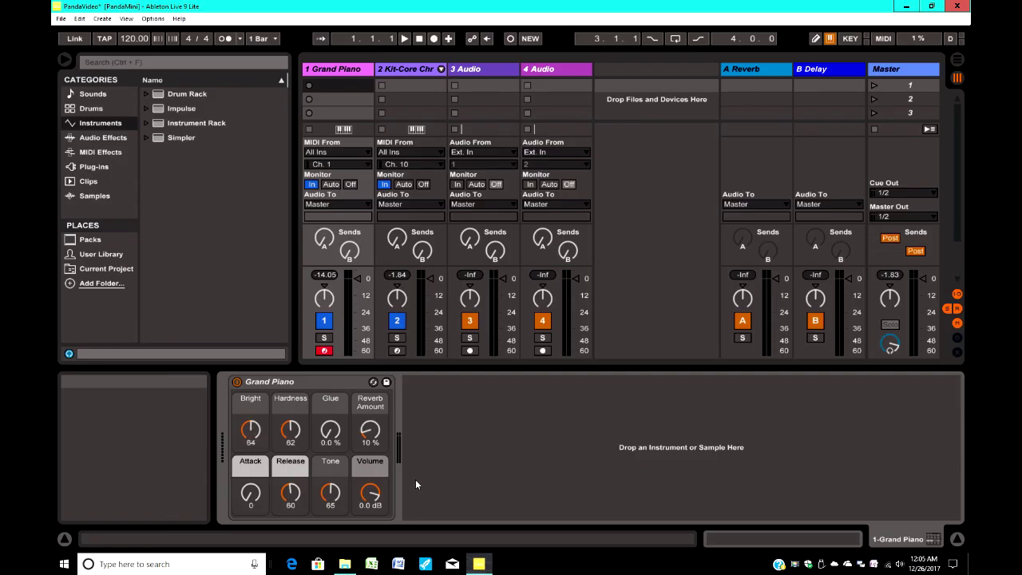
pyautogui.click(256, 471)
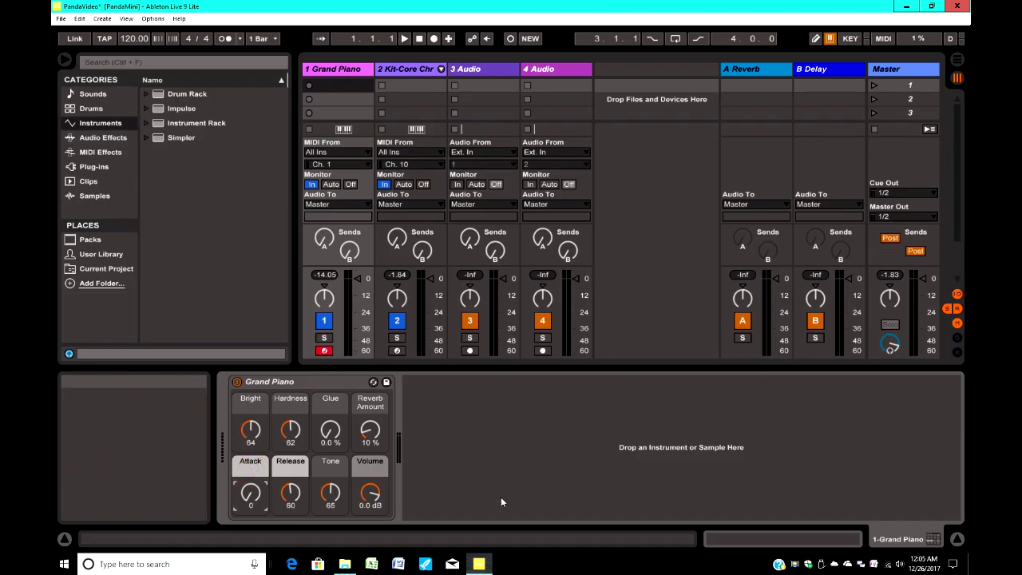